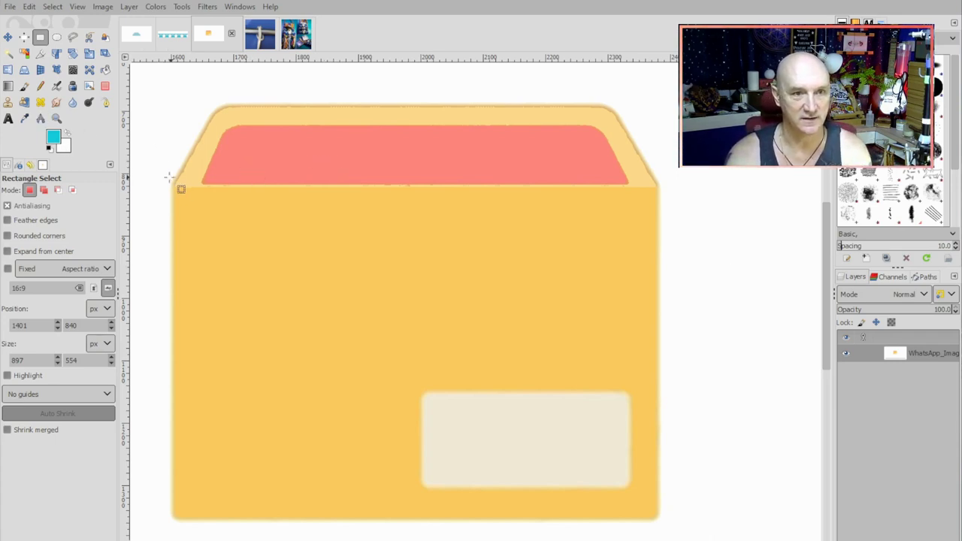
# Trace the slanted sides and top edge of the envelope flap with straight cyan Pencil lines
pyautogui.click(41, 87)
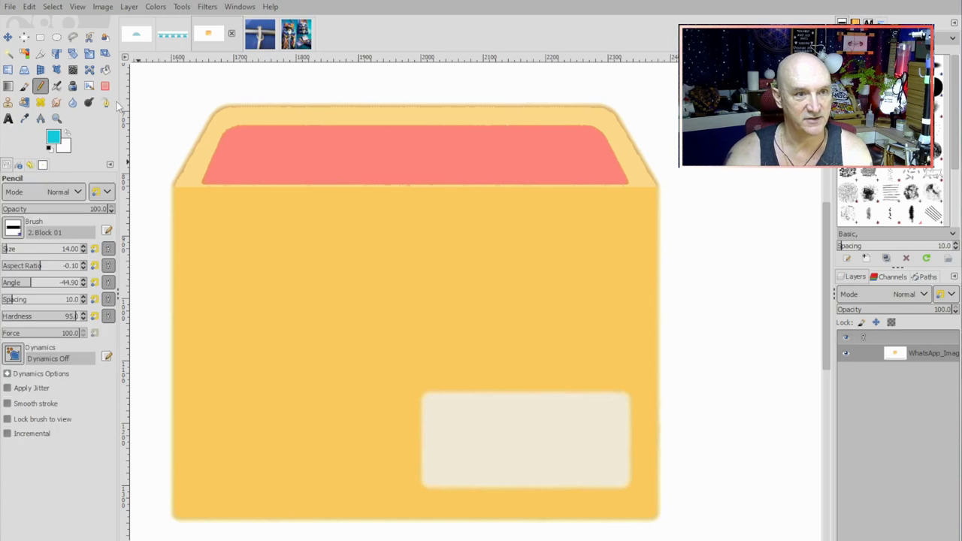
pyautogui.click(171, 179)
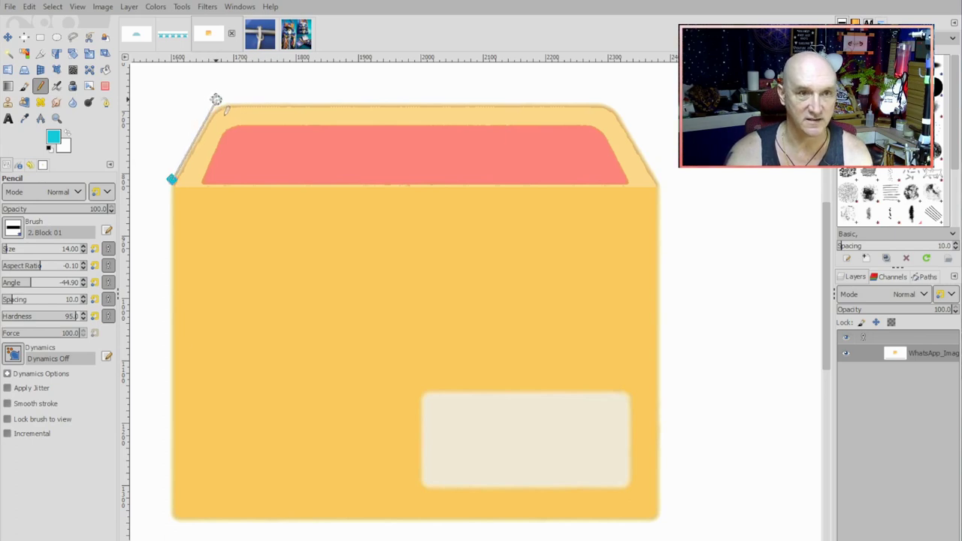
pyautogui.keyDown('shift'); pyautogui.click(221, 107); pyautogui.keyUp('shift')
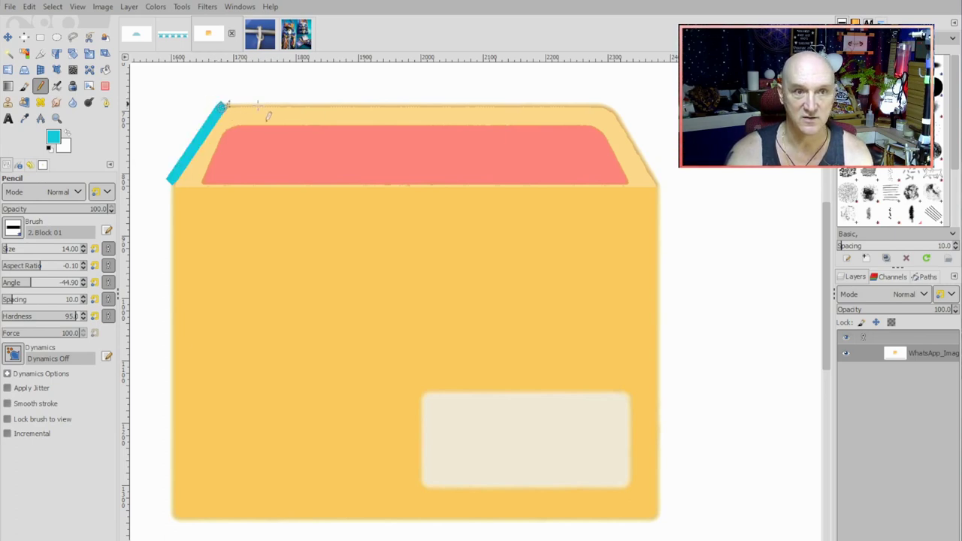
pyautogui.keyDown('shift'); pyautogui.click(615, 106); pyautogui.keyUp('shift')
pyautogui.keyDown('shift'); pyautogui.click(661, 186); pyautogui.keyUp('shift')
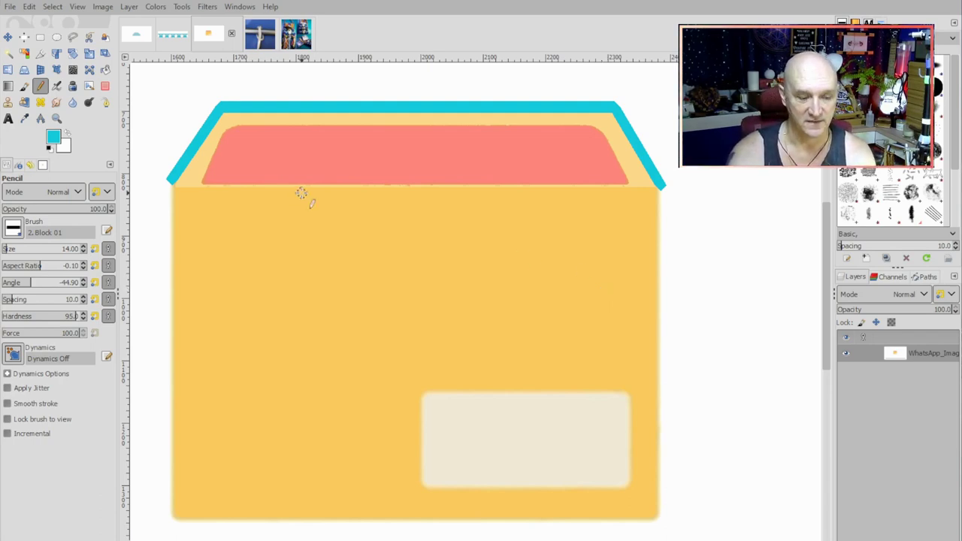
# Undo the flap outline, try a single straight Pencil line across the flap's fold instead, and undo that line too
pyautogui.hotkey('ctrl', 'z')
pyautogui.hotkey('ctrl', 'z')
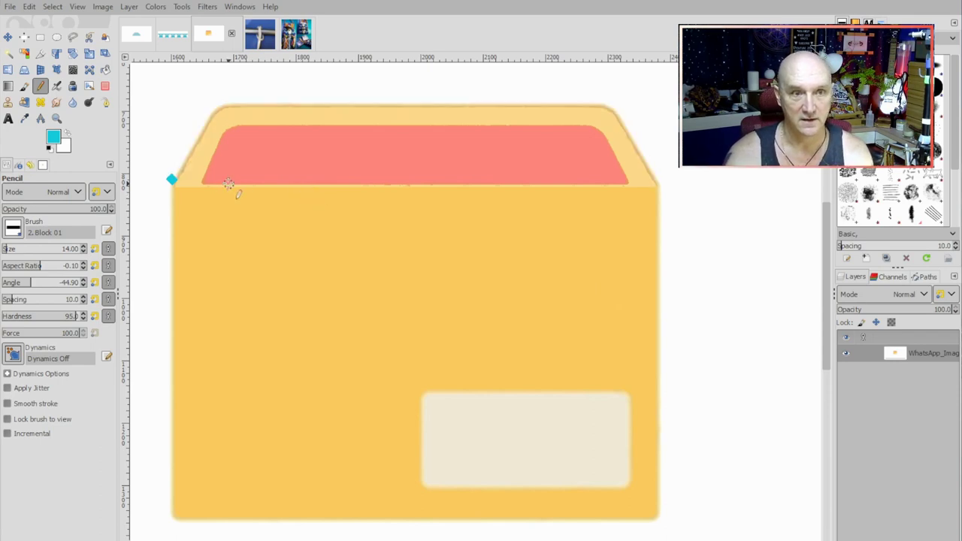
pyautogui.keyDown('shift'); pyautogui.click(659, 186); pyautogui.keyUp('shift')
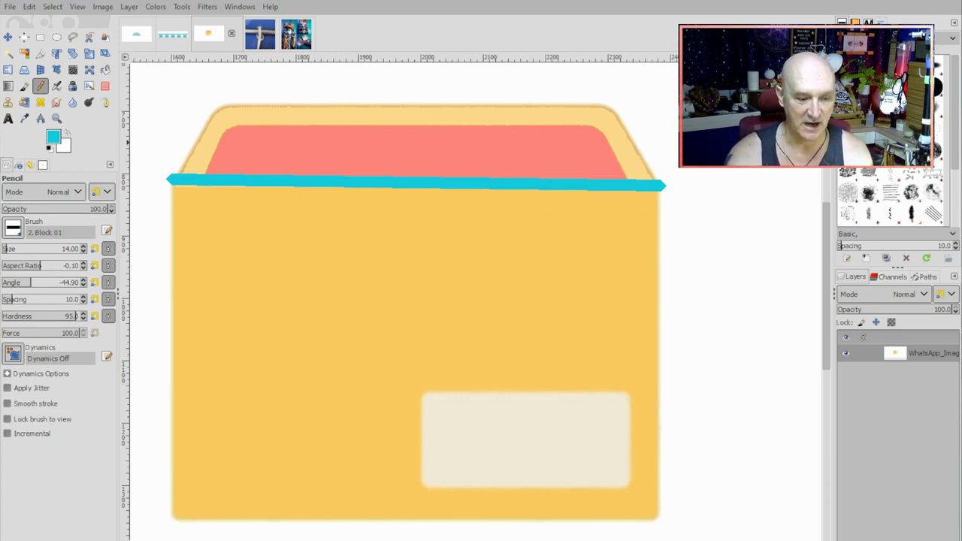
pyautogui.hotkey('ctrl', 'z')
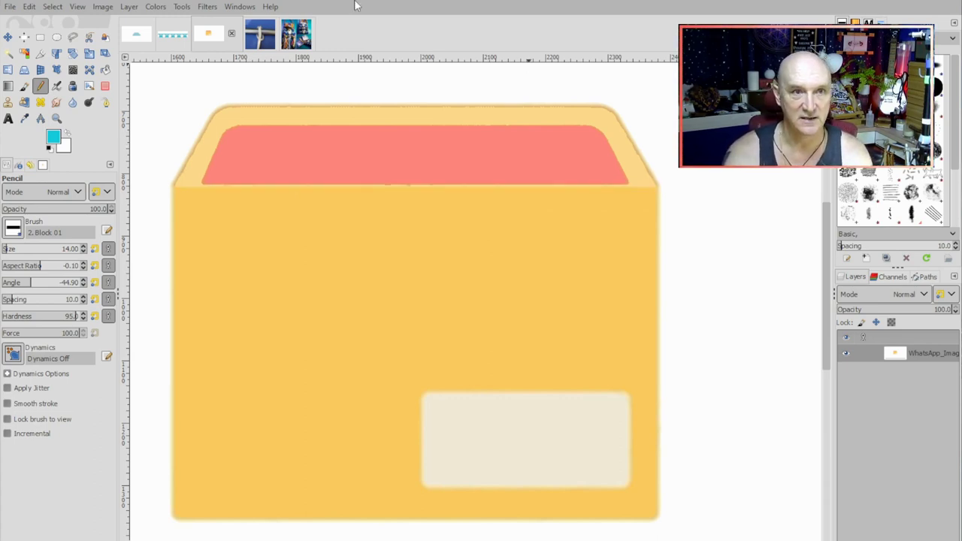
# Switch to the turquoise diamond-net diagram and set the foreground colour to dc1556
pyautogui.click(136, 39)
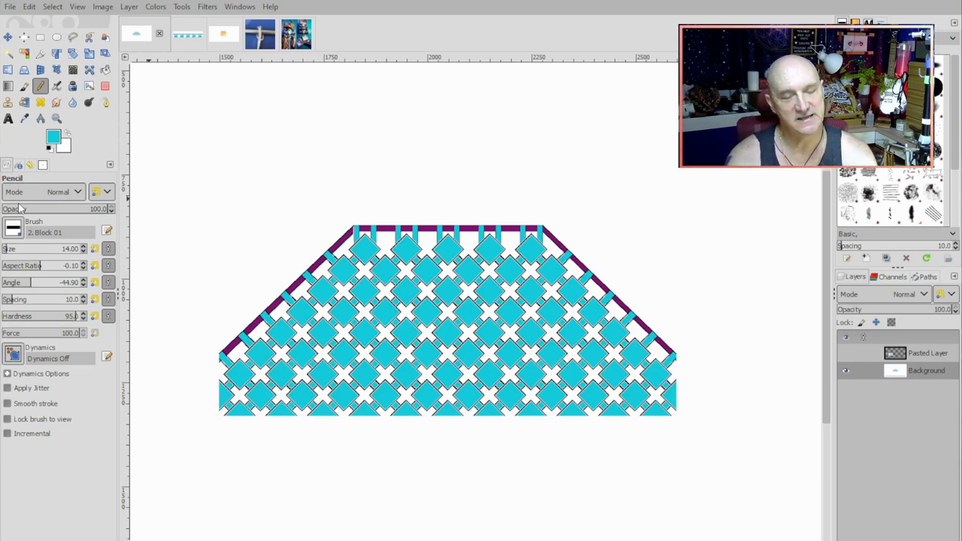
pyautogui.click(55, 137)
pyautogui.click(147, 72)
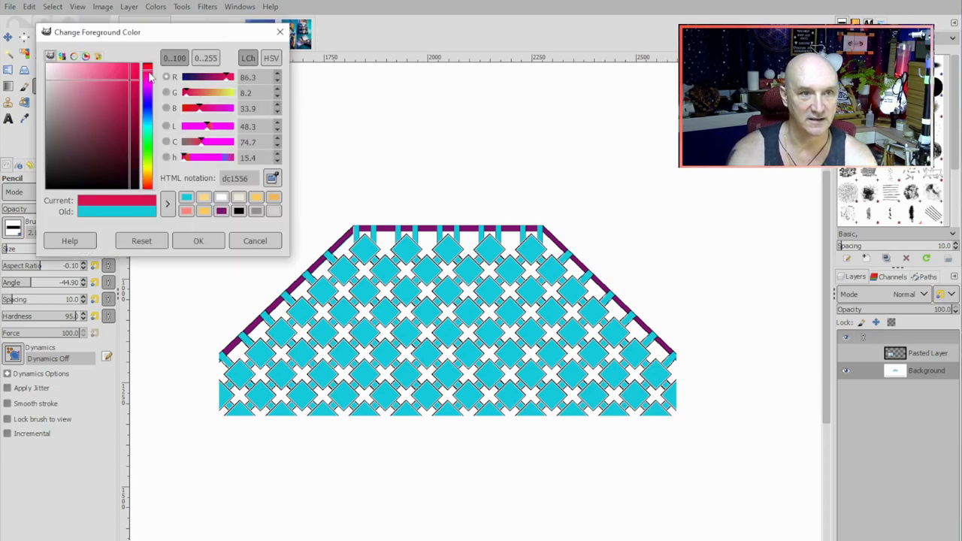
pyautogui.click(199, 240)
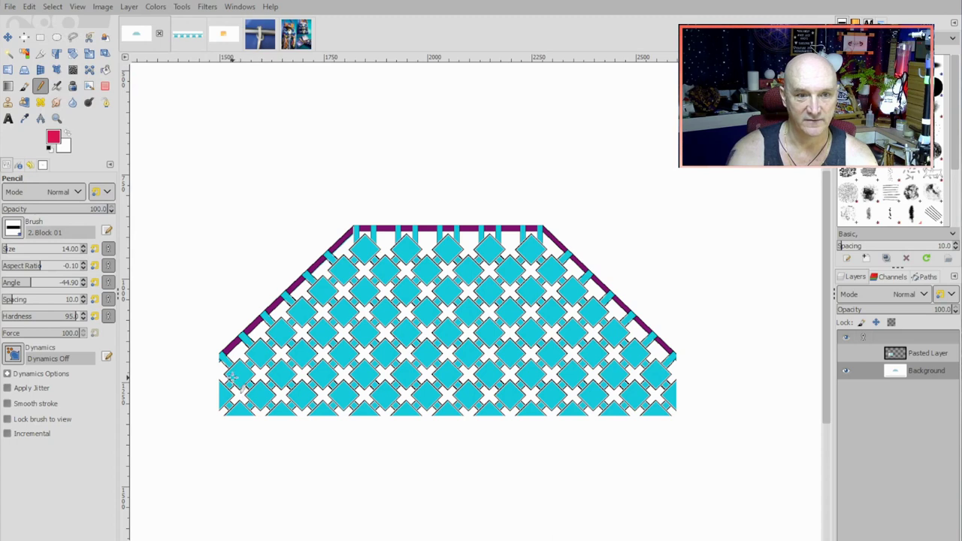
# Draw a straight crimson Pencil line across the row of diamonds just below the purple border's lower ends, and undo it
pyautogui.click(238, 373)
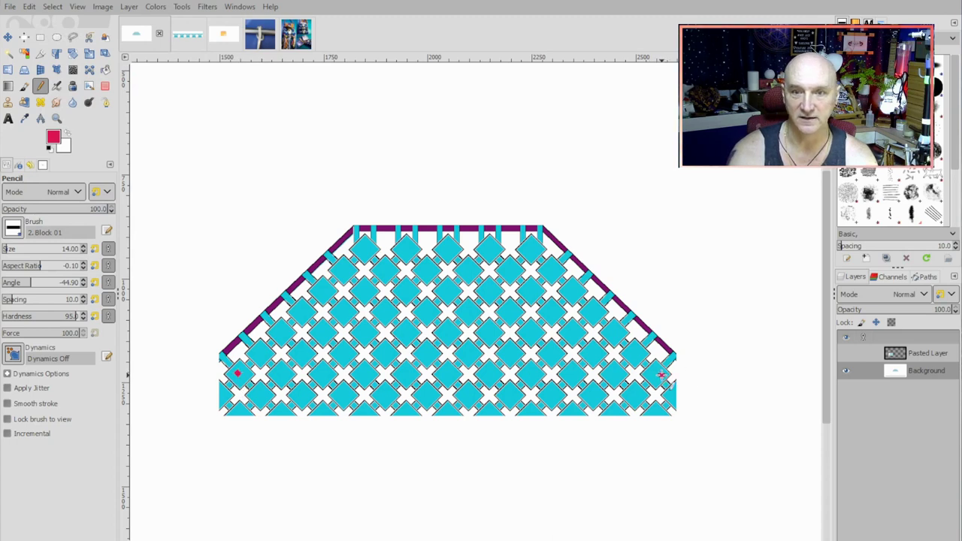
pyautogui.click(659, 374)
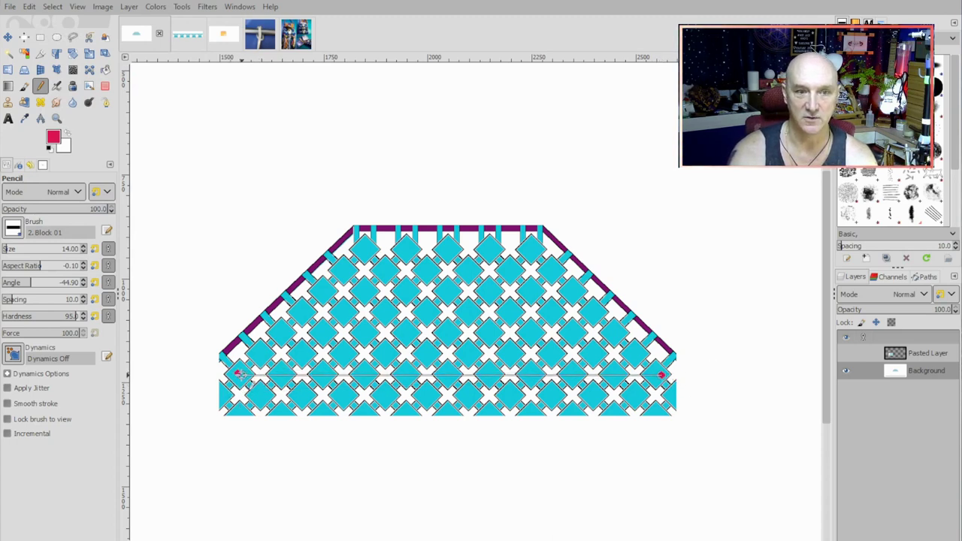
pyautogui.keyDown('shift'); pyautogui.click(237, 374); pyautogui.keyUp('shift')
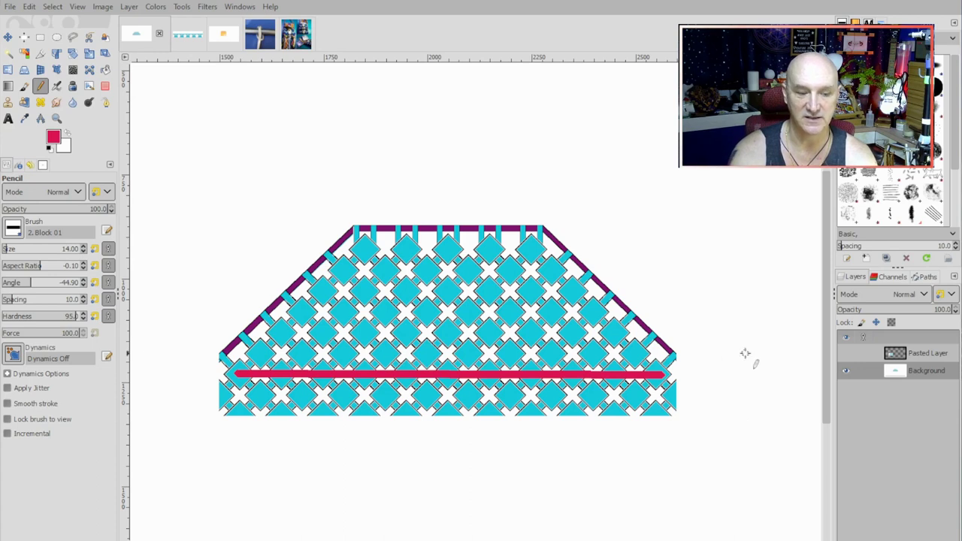
pyautogui.hotkey('ctrl', 'z')
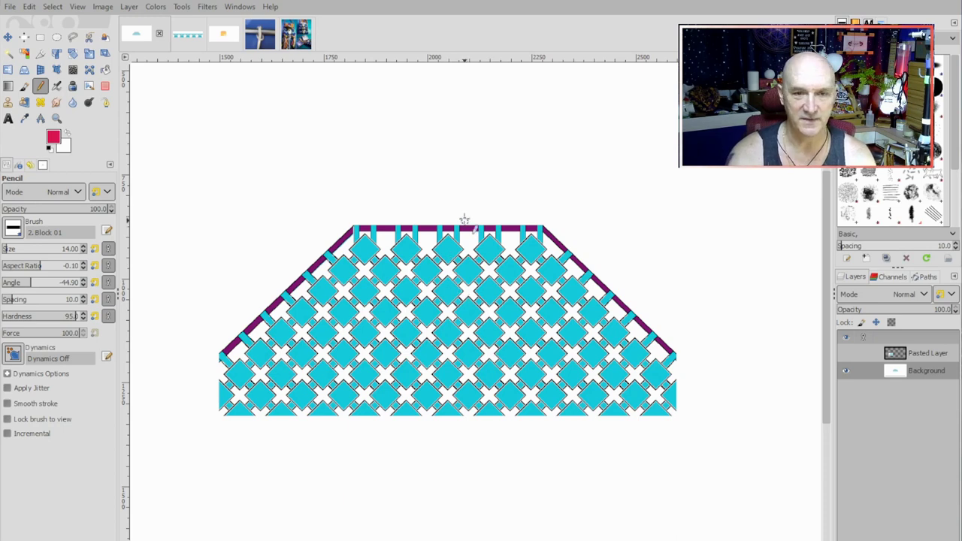
# Examine how the vertical cords attach along the net diagram's top bar, and compare the net's shape with the envelope image
pyautogui.scroll(3, 465, 216)
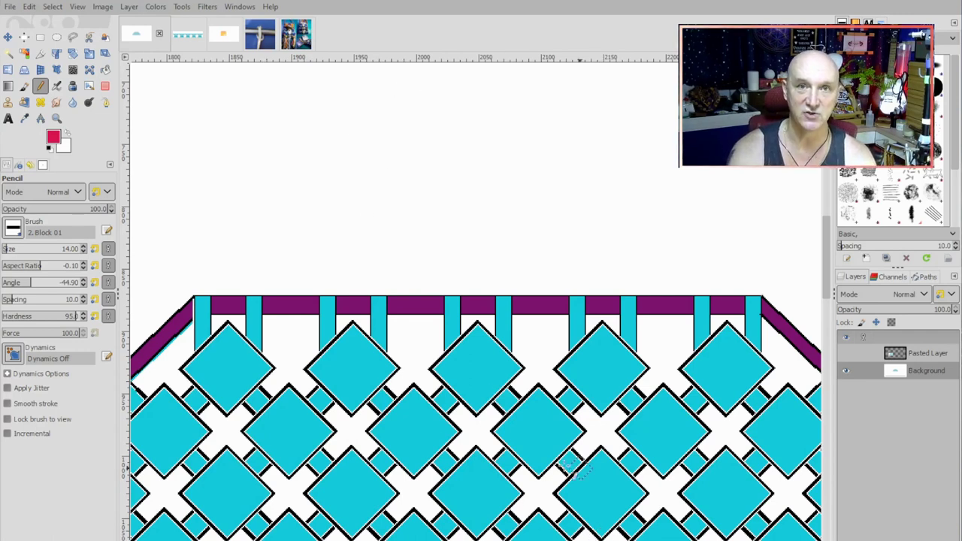
pyautogui.scroll(-1, 532, 361)
pyautogui.scroll(-2, 531, 353)
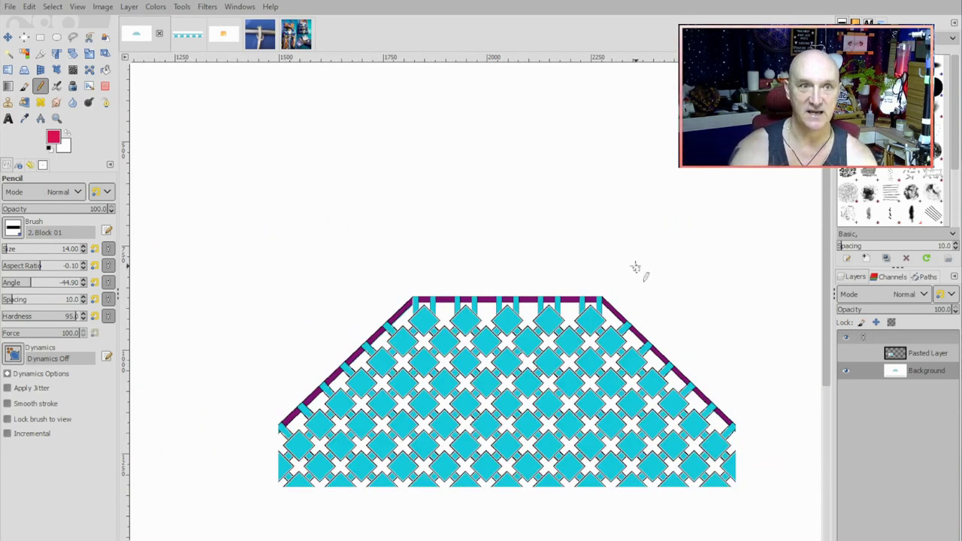
pyautogui.click(223, 35)
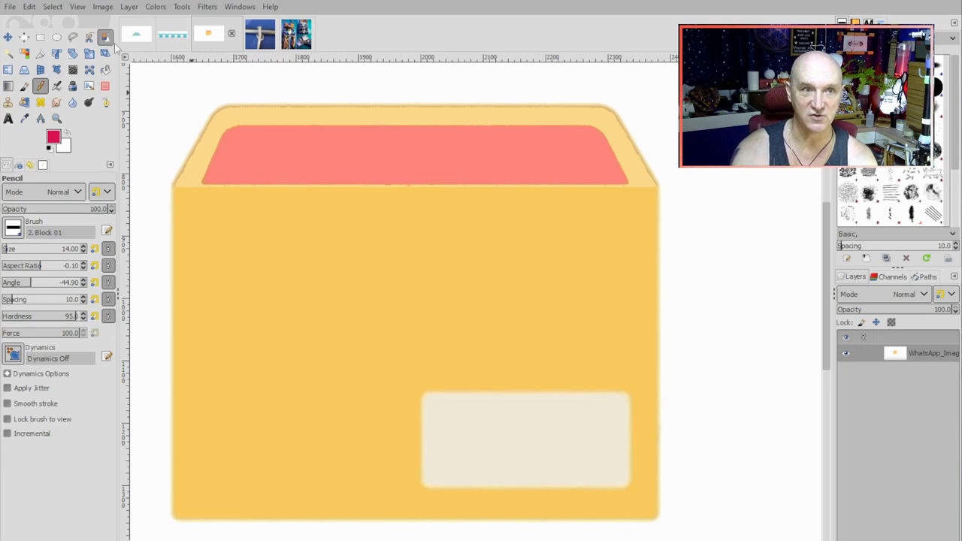
pyautogui.click(139, 36)
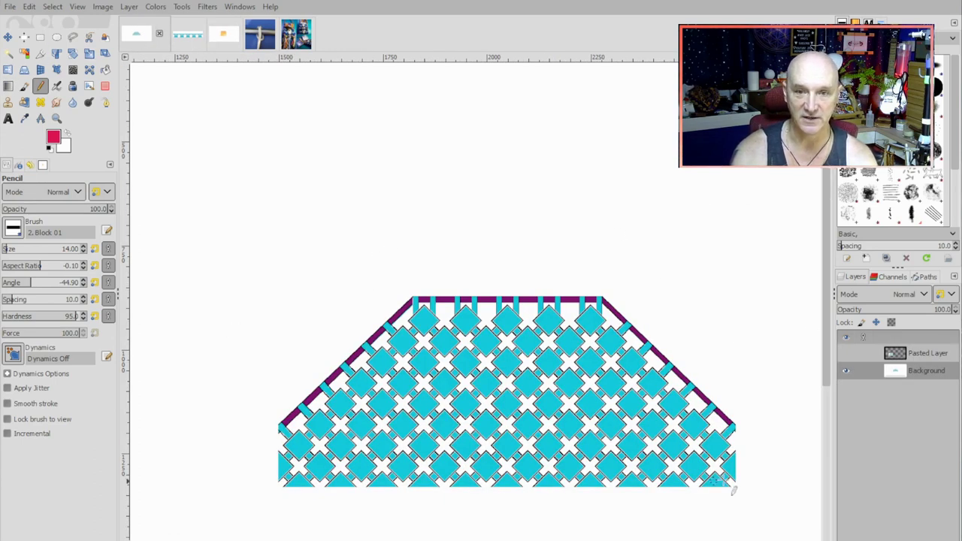
# Examine the rows of diamonds from the net's top bar down to its cut-off lower edge
pyautogui.hscroll(3, 692, 528)
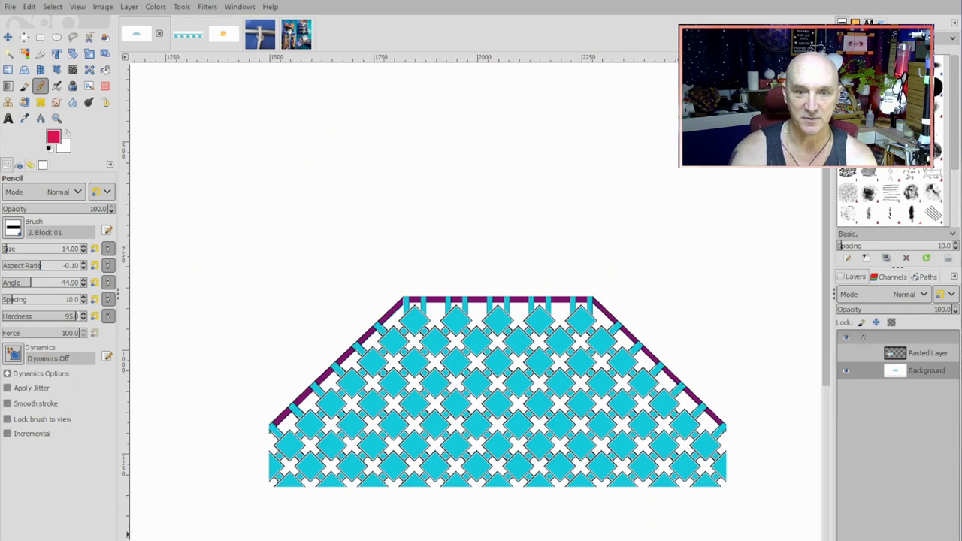
pyautogui.scroll(2, 464, 424)
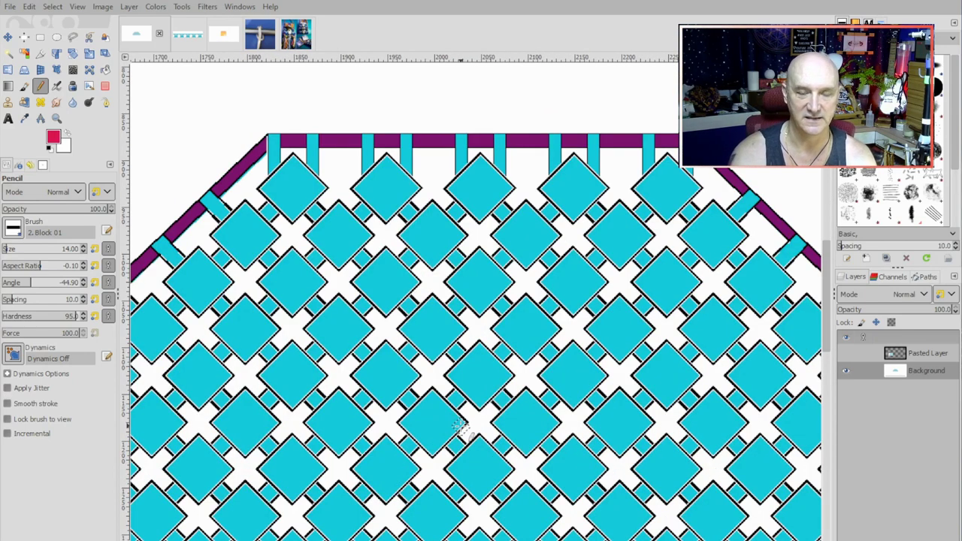
pyautogui.scroll(-3, 424, 226)
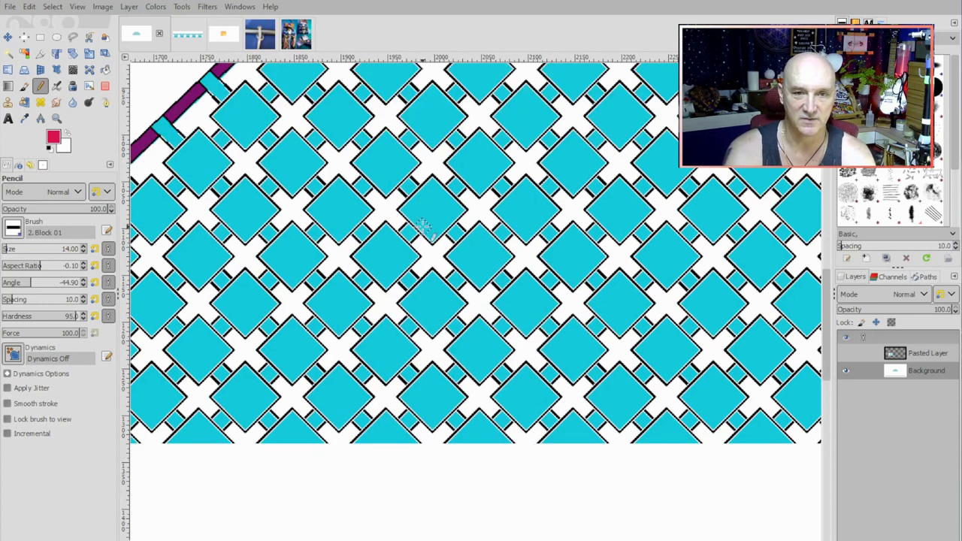
pyautogui.scroll(-1, 432, 216)
pyautogui.scroll(1, 438, 208)
pyautogui.scroll(-3, 443, 207)
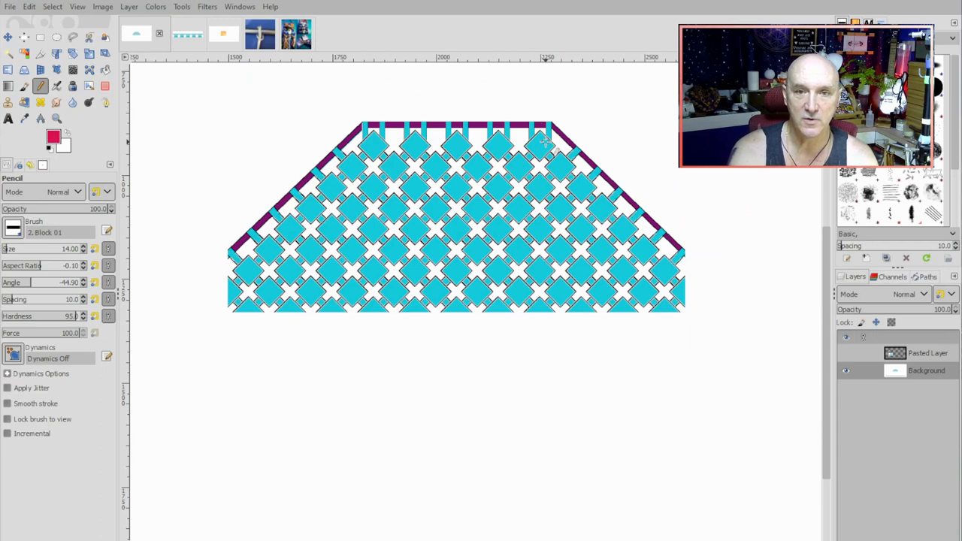
pyautogui.scroll(1, 549, 137)
pyautogui.scroll(-1, 548, 138)
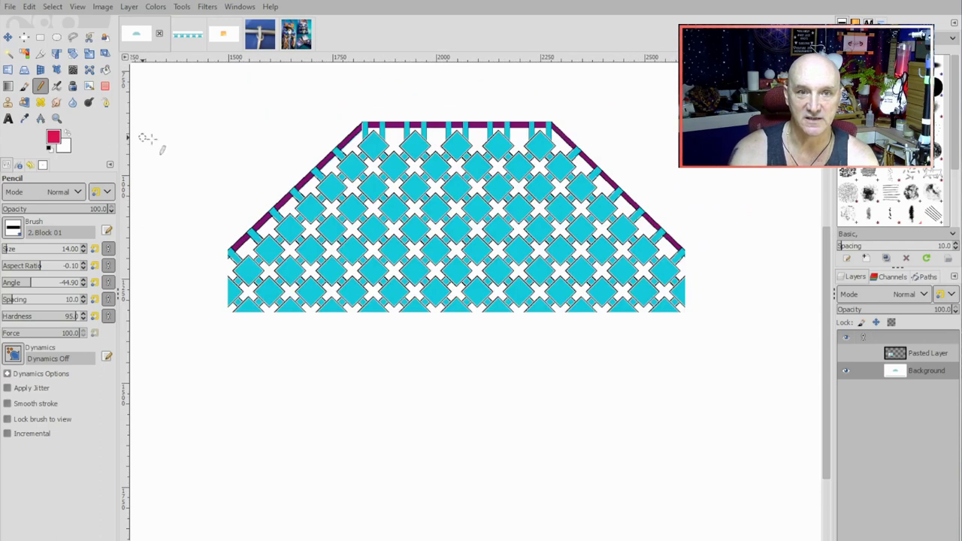
pyautogui.scroll(3, 499, 143)
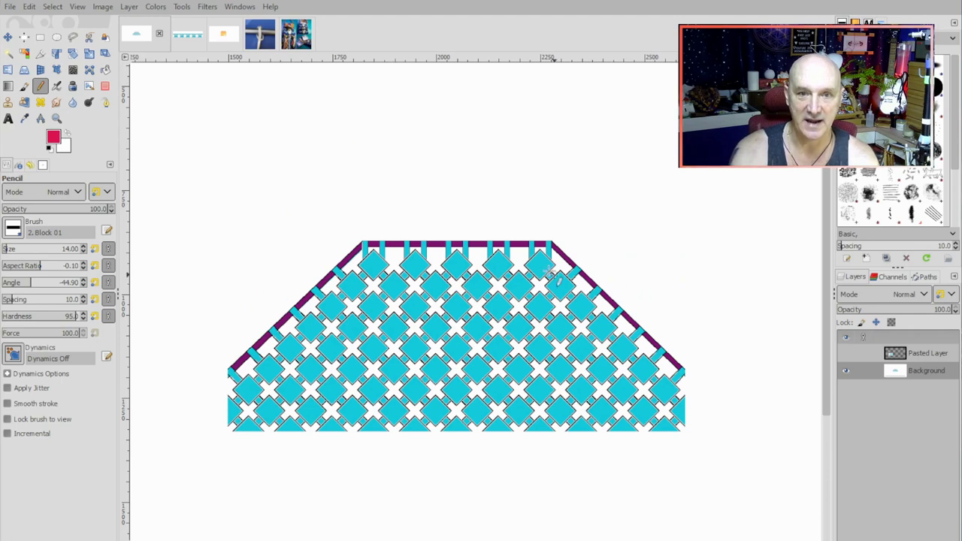
# Compare the photo of the rope knot on the metal bar with the cord attachments in the net diagram
pyautogui.click(259, 36)
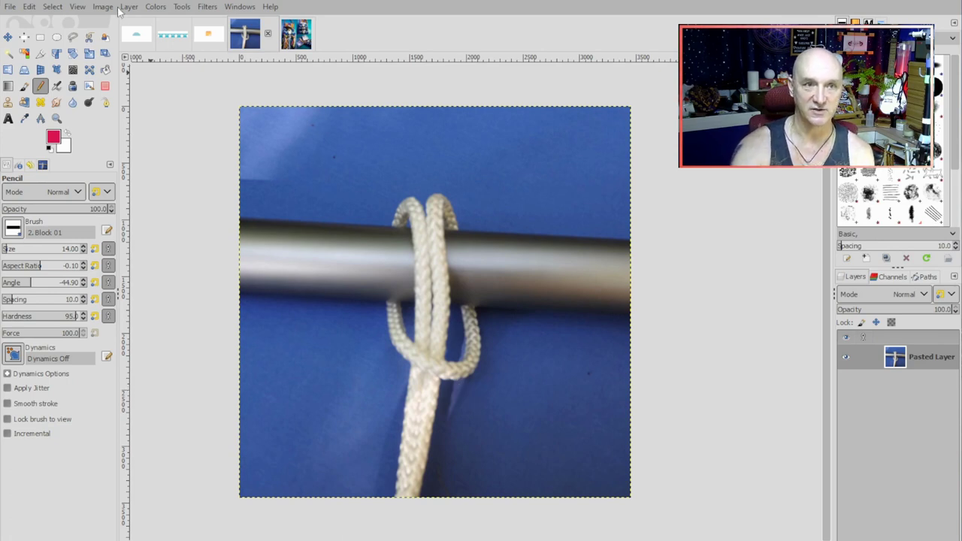
pyautogui.click(139, 34)
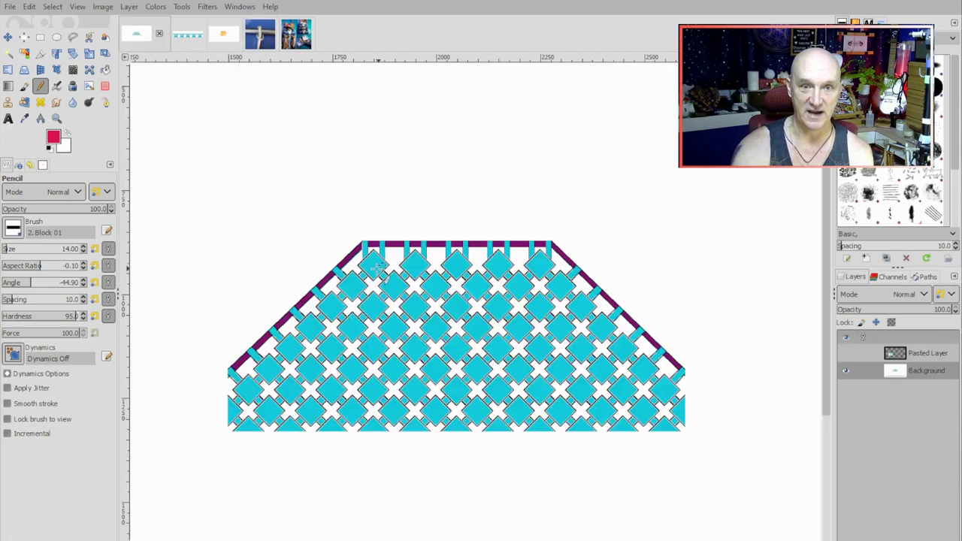
pyautogui.click(260, 35)
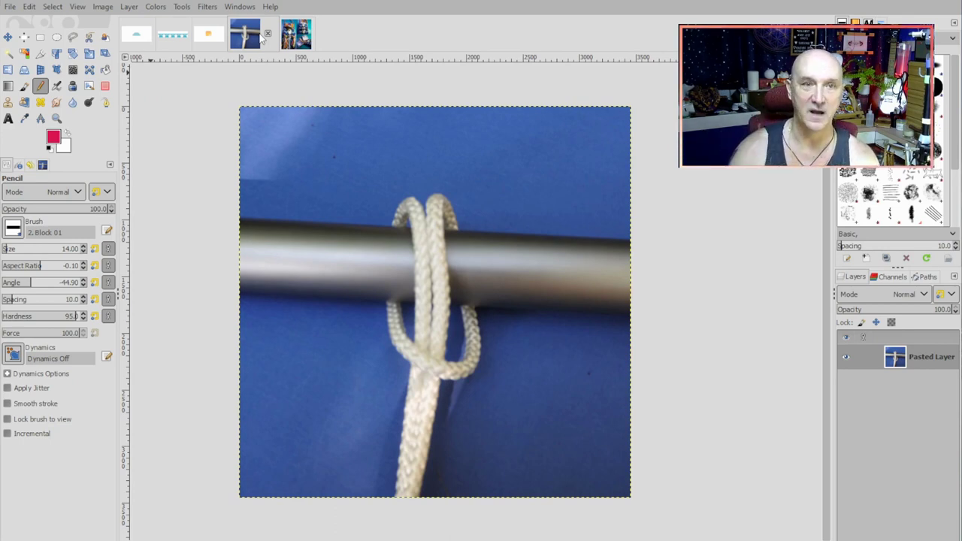
pyautogui.click(143, 35)
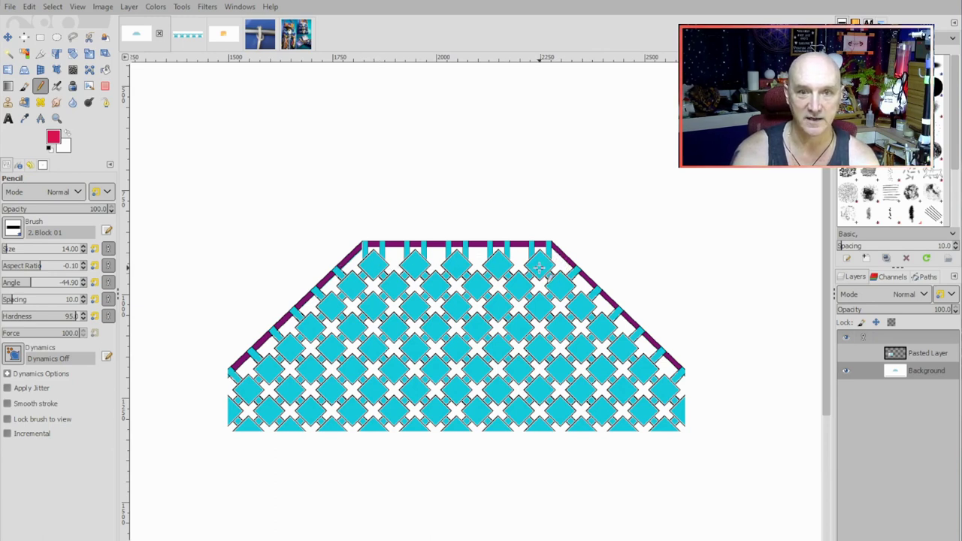
# Fill the five diamonds in the net's top row with red using Bucket Fill
pyautogui.keyDown('ctrl'); pyautogui.click(498, 265); pyautogui.keyUp('ctrl')
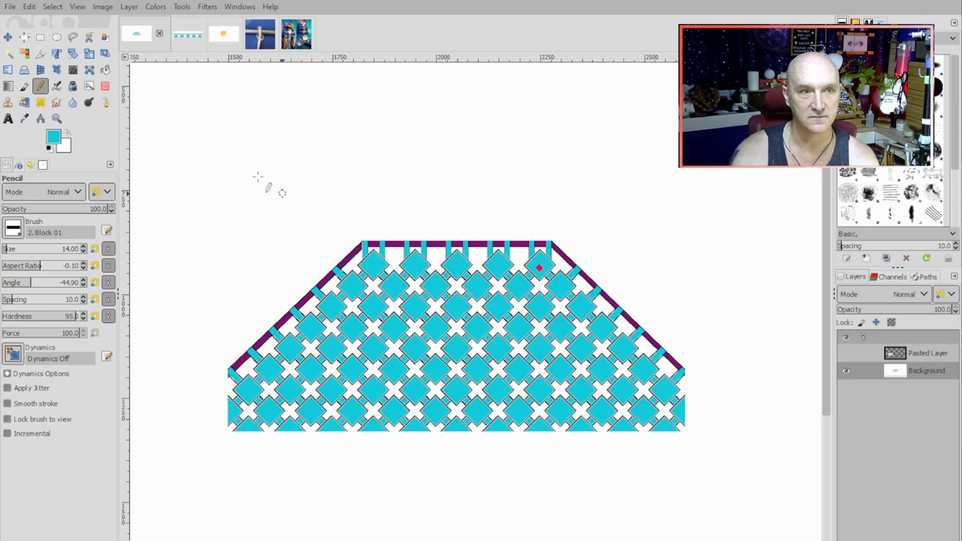
pyautogui.click(105, 69)
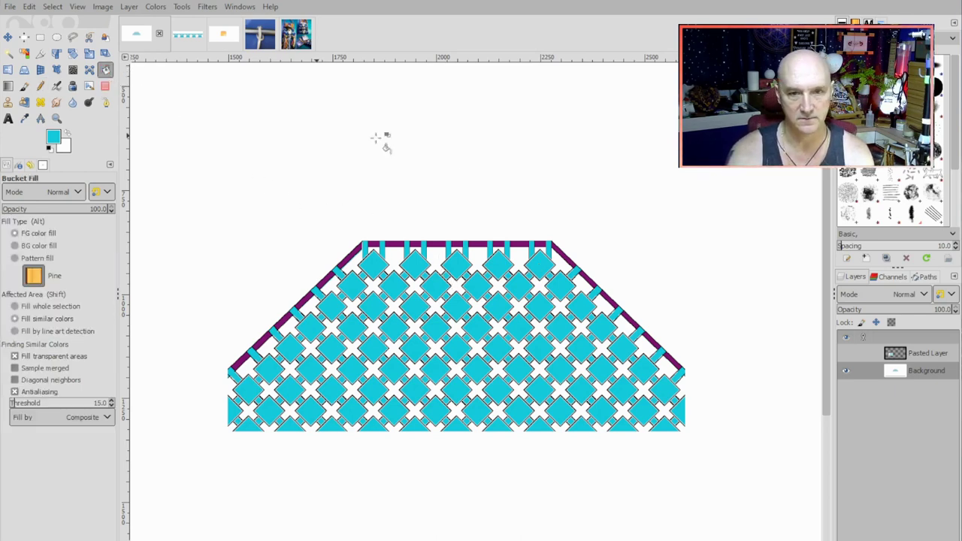
pyautogui.click(539, 266)
pyautogui.click(538, 264)
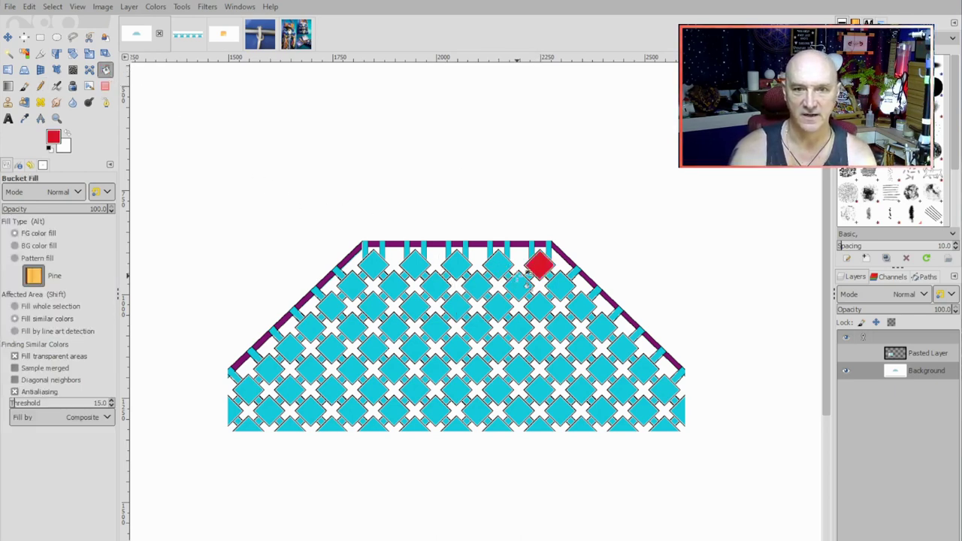
pyautogui.click(497, 265)
pyautogui.click(457, 264)
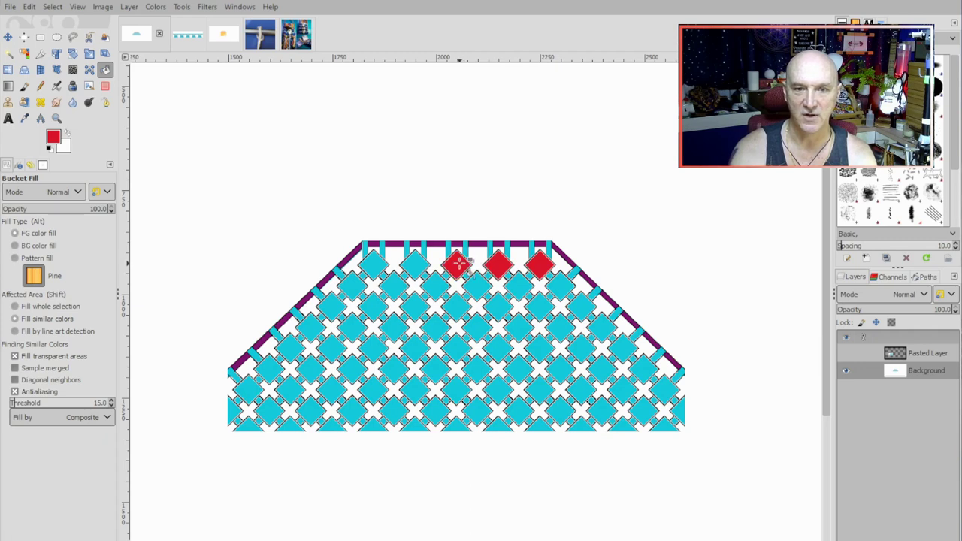
pyautogui.click(414, 265)
pyautogui.click(374, 265)
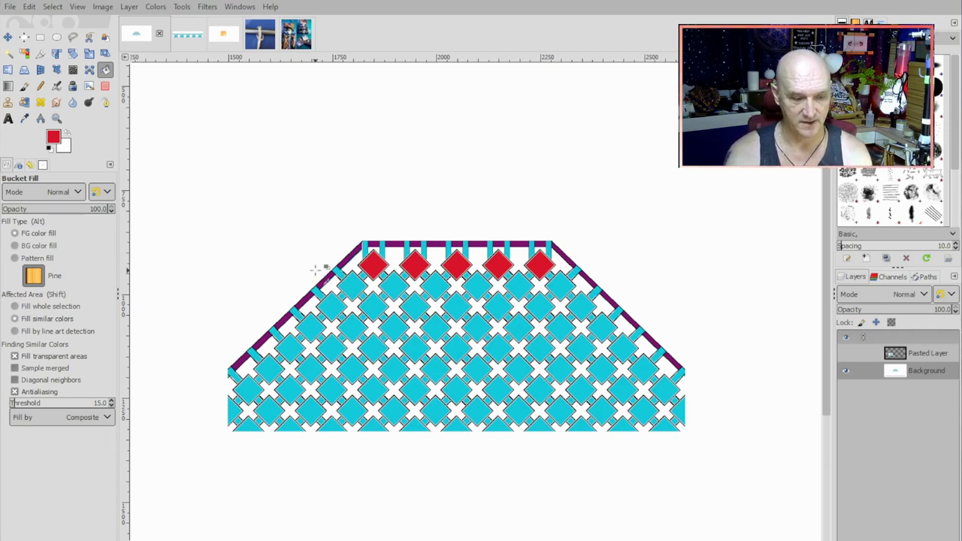
# Undo the red fills on all five top-row diamonds
pyautogui.hotkey('ctrl', 'z')
pyautogui.hotkey('ctrl', 'z')
pyautogui.hotkey('ctrl', 'z')
pyautogui.hotkey('ctrl', 'z')
pyautogui.hotkey('ctrl', 'z')
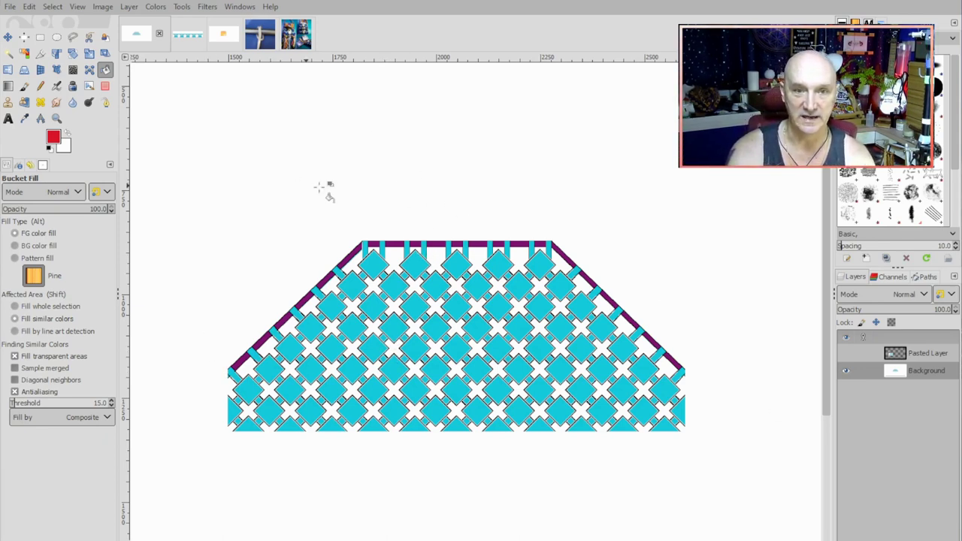
# Fill all eleven diamonds in the full row just below the lower ends of the slanted bars with red using Bucket Fill
pyautogui.click(226, 35)
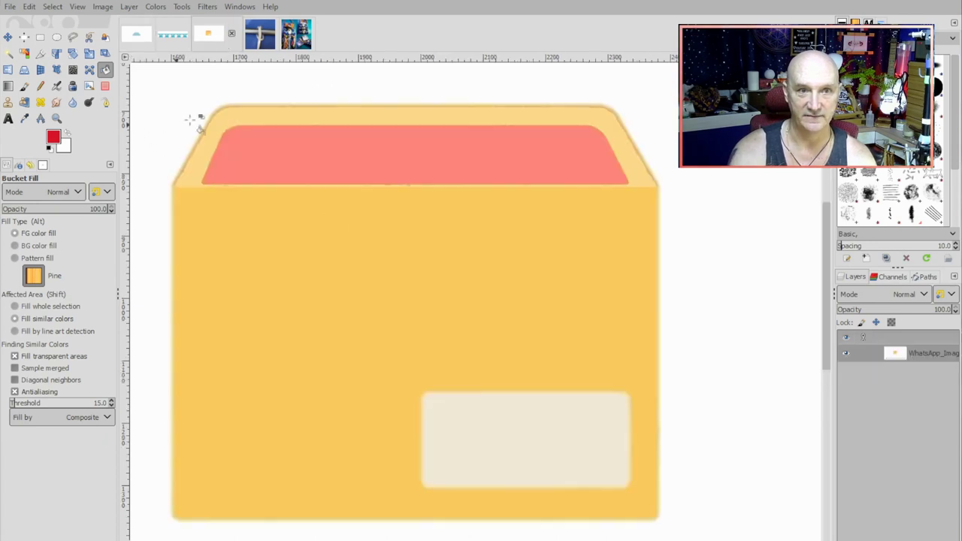
pyautogui.click(139, 38)
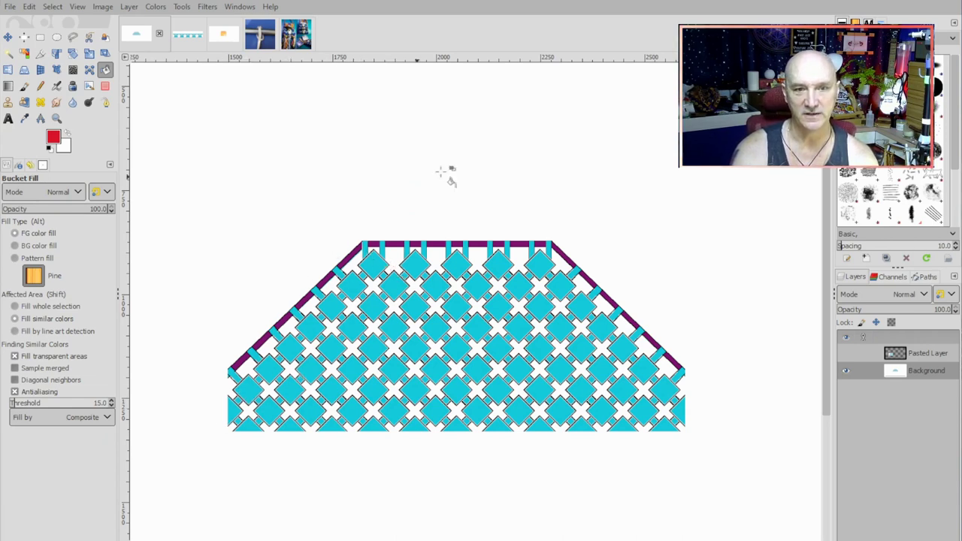
pyautogui.click(248, 389)
pyautogui.keyDown('ctrl'); pyautogui.click(293, 390); pyautogui.keyUp('ctrl')
pyautogui.keyDown('ctrl'); pyautogui.click(248, 388); pyautogui.keyUp('ctrl')
pyautogui.click(290, 388)
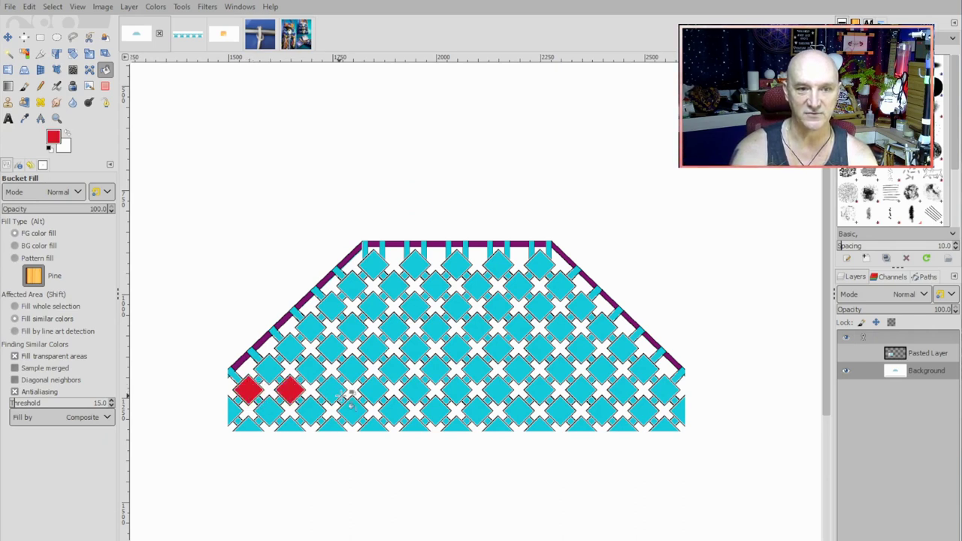
pyautogui.click(332, 388)
pyautogui.click(373, 388)
pyautogui.click(415, 388)
pyautogui.click(456, 388)
pyautogui.click(497, 388)
pyautogui.click(539, 388)
pyautogui.click(581, 389)
pyautogui.click(622, 388)
pyautogui.click(663, 389)
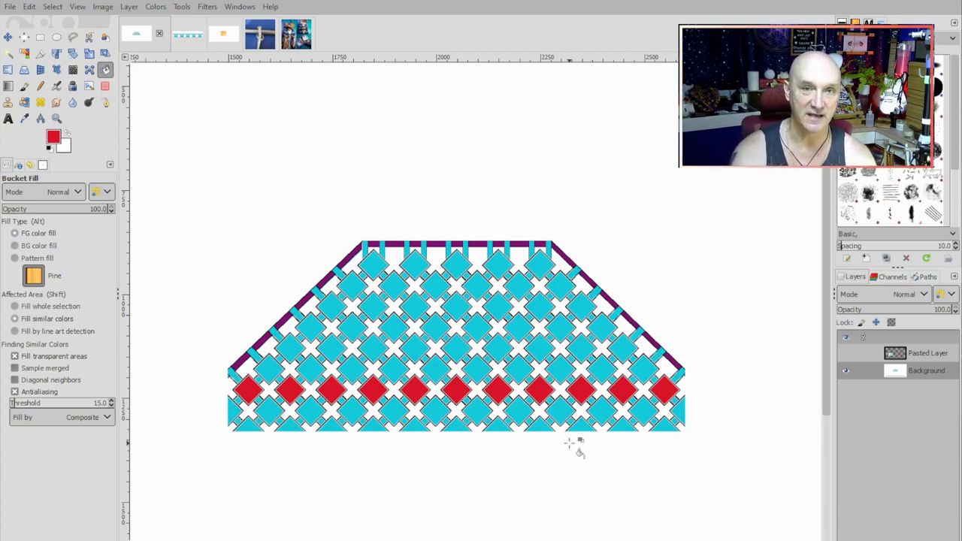
# Undo the red fills on all eleven diamonds in the net's lower row
pyautogui.hotkey('ctrl', 'z')
pyautogui.hotkey('ctrl', 'z')
pyautogui.hotkey('ctrl', 'z')
pyautogui.hotkey('ctrl', 'z')
pyautogui.hotkey('ctrl', 'z')
pyautogui.hotkey('ctrl', 'z')
pyautogui.hotkey('ctrl', 'z')
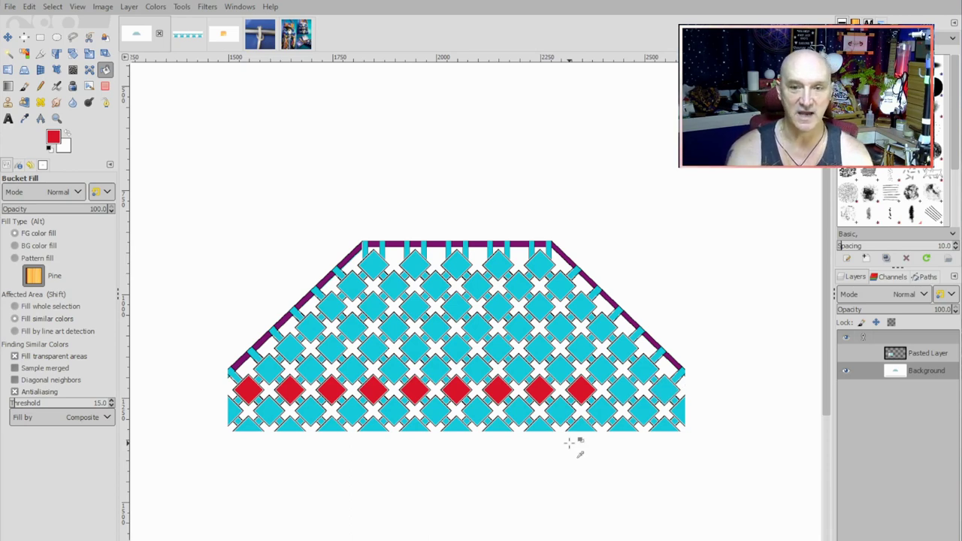
pyautogui.hotkey('ctrl', 'z')
pyautogui.hotkey('ctrl', 'z')
pyautogui.hotkey('ctrl', 'z')
pyautogui.hotkey('ctrl', 'z')
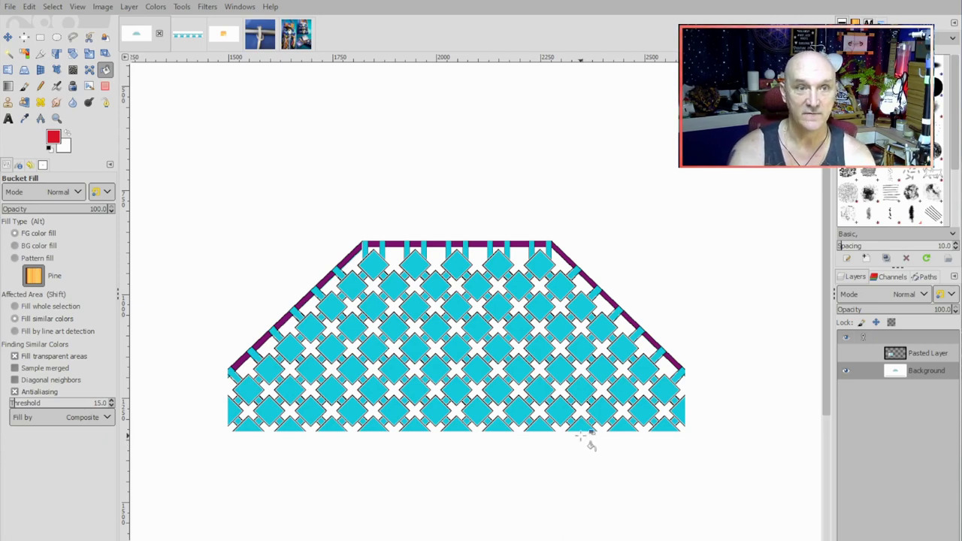
# Draw a straight red Pencil line across the envelope's full width along the flap fold and compare it with the net diagram
pyautogui.click(222, 34)
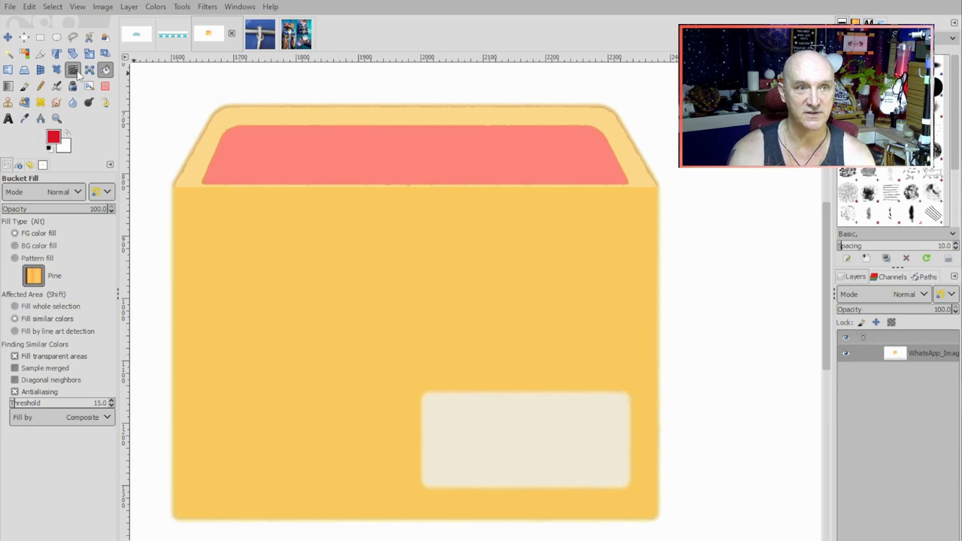
pyautogui.click(40, 86)
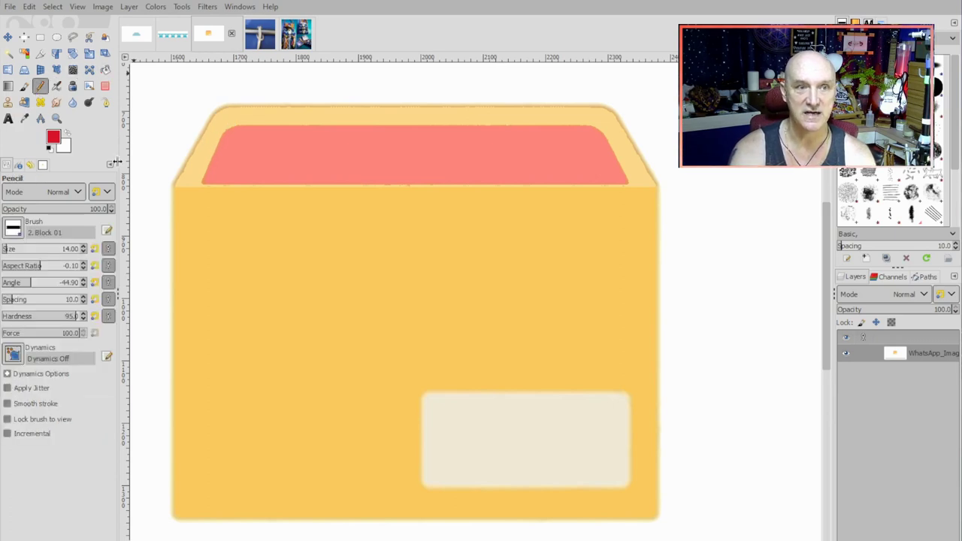
pyautogui.click(173, 188)
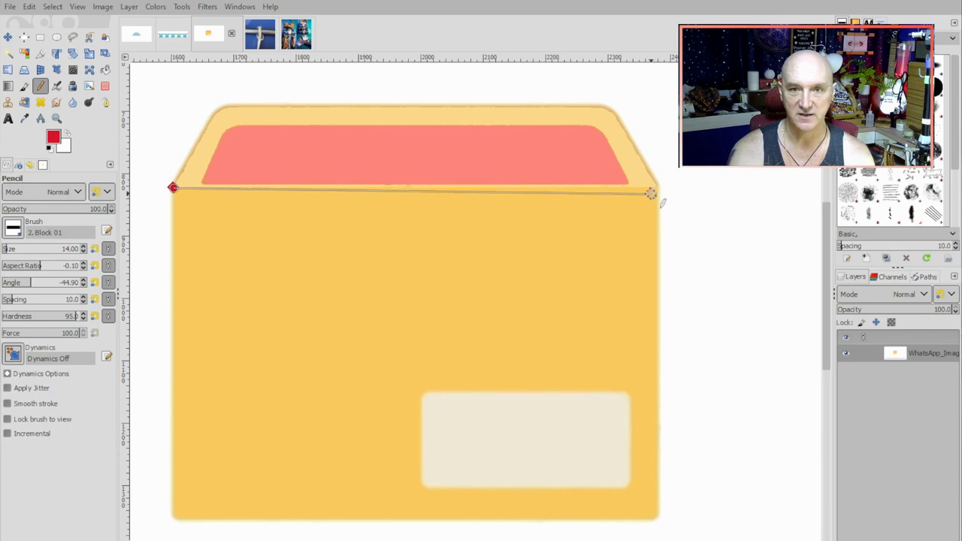
pyautogui.keyDown('shift'); pyautogui.click(660, 187); pyautogui.keyUp('shift')
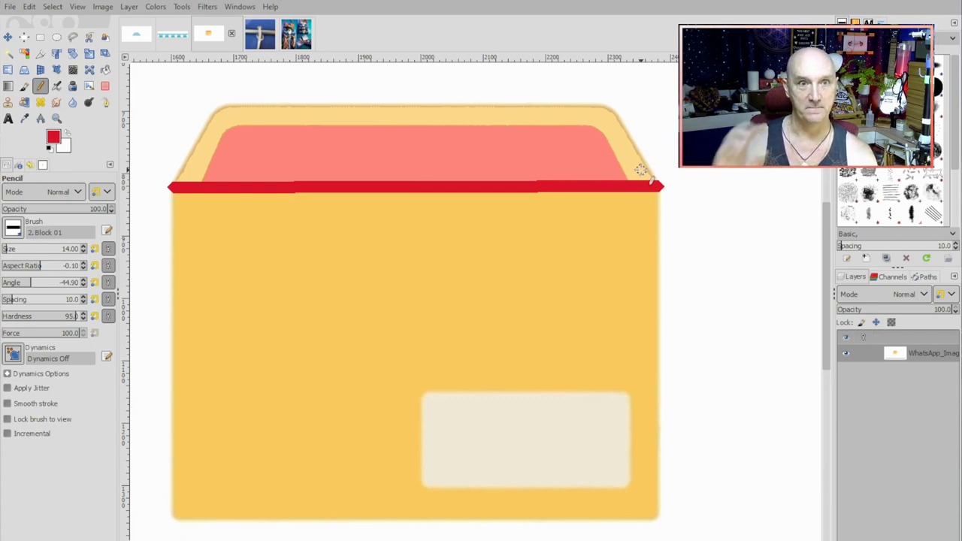
pyautogui.click(139, 36)
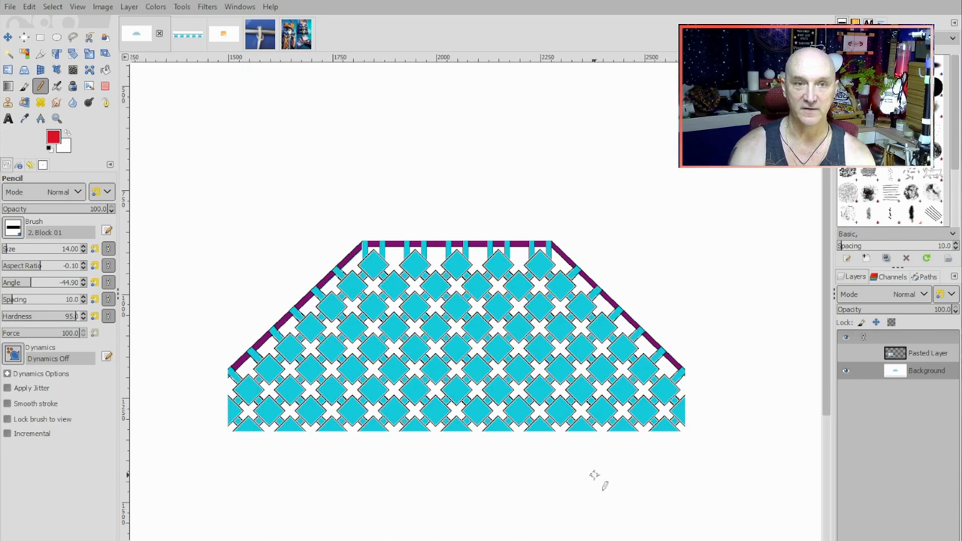
# Undo the red line and its starting dot on the envelope image
pyautogui.click(225, 35)
pyautogui.hotkey('ctrl', 'z')
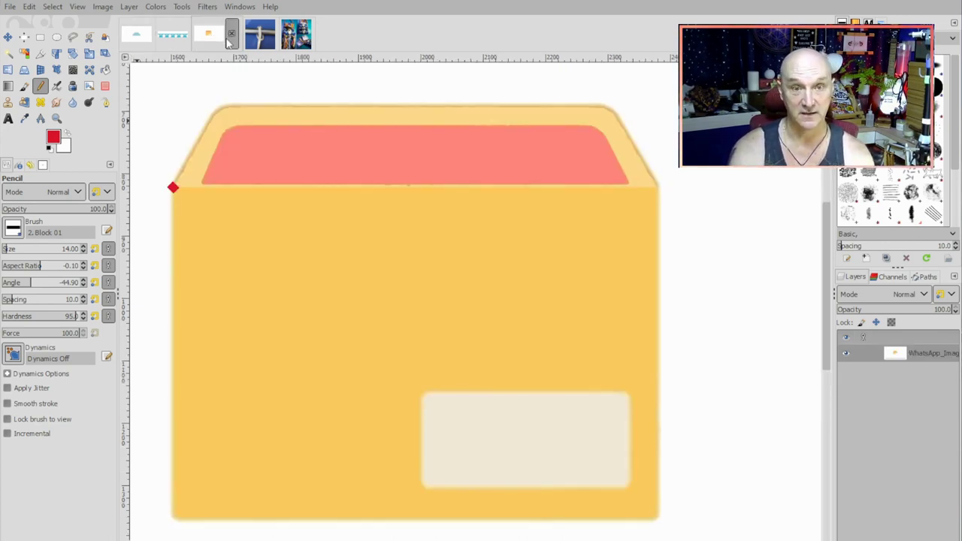
pyautogui.hotkey('ctrl', 'z')
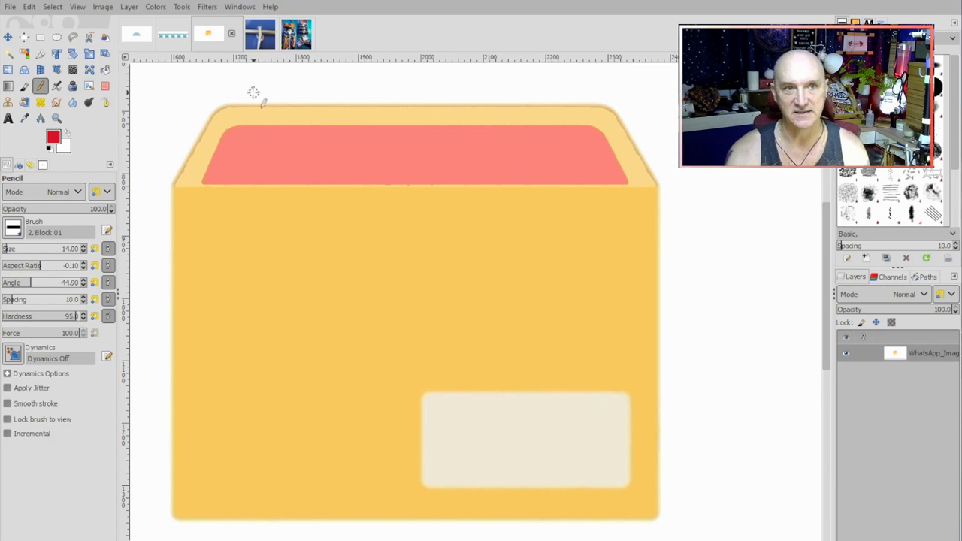
# Bring the area beside the net diagram into view and mark the middle of the envelope's flap fold with a red Pencil dot
pyautogui.click(134, 36)
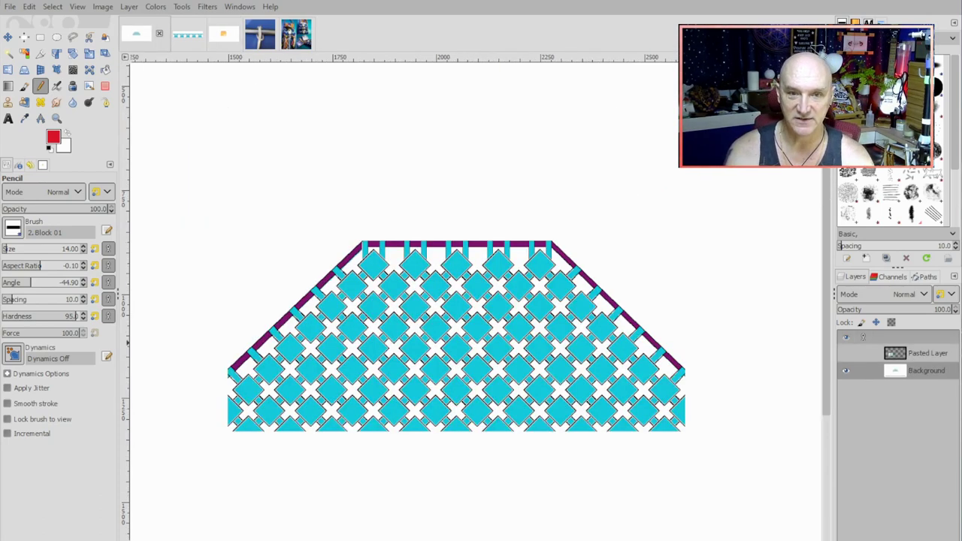
pyautogui.hscroll(-5, 473, 300)
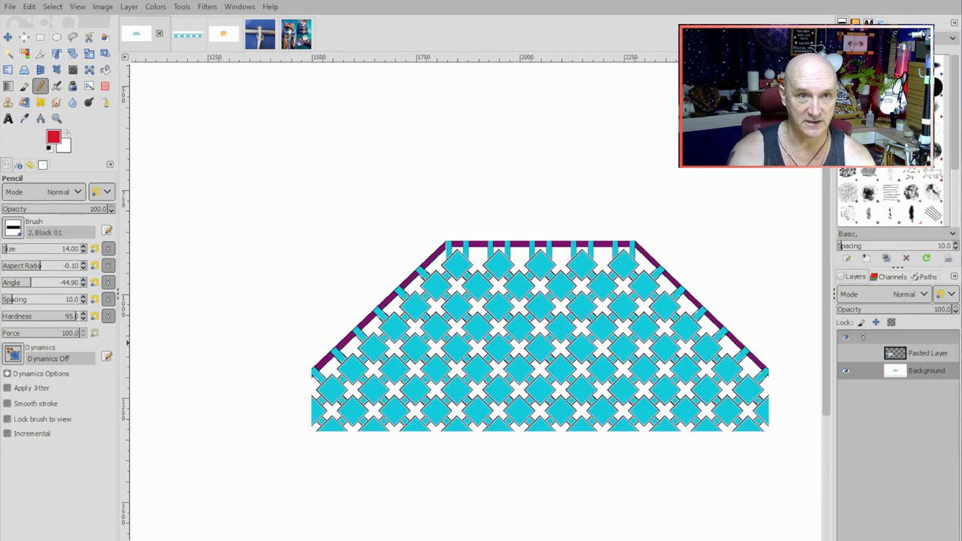
pyautogui.hscroll(-3, 473, 301)
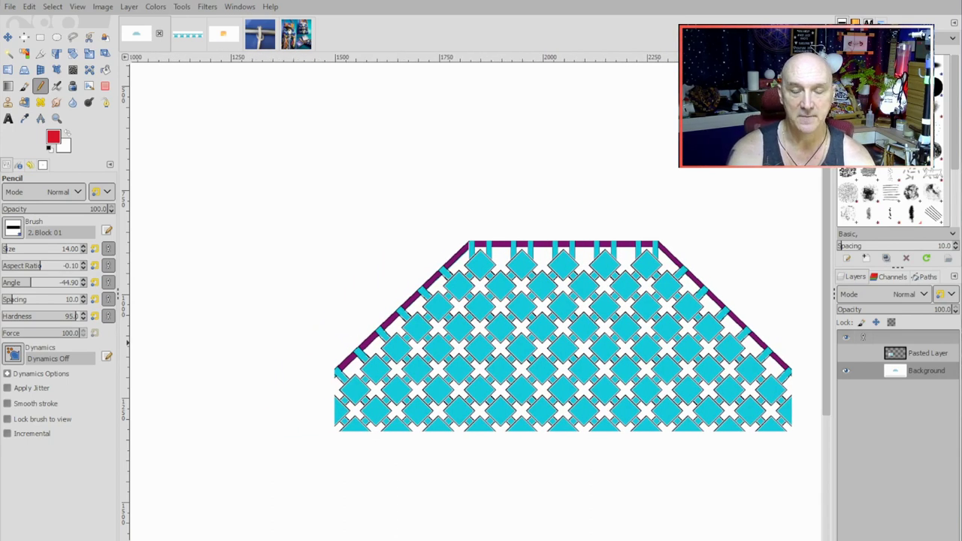
pyautogui.hscroll(-2, 474, 300)
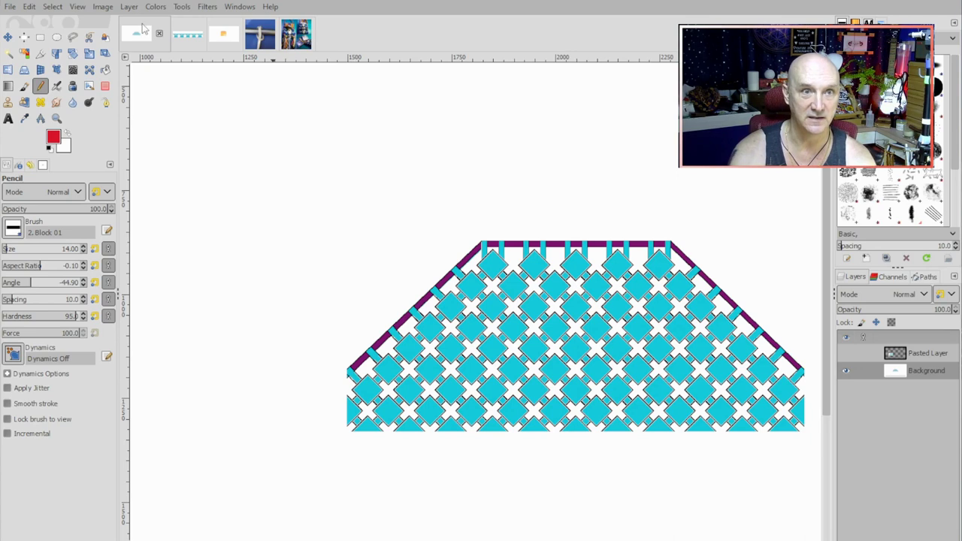
pyautogui.click(218, 34)
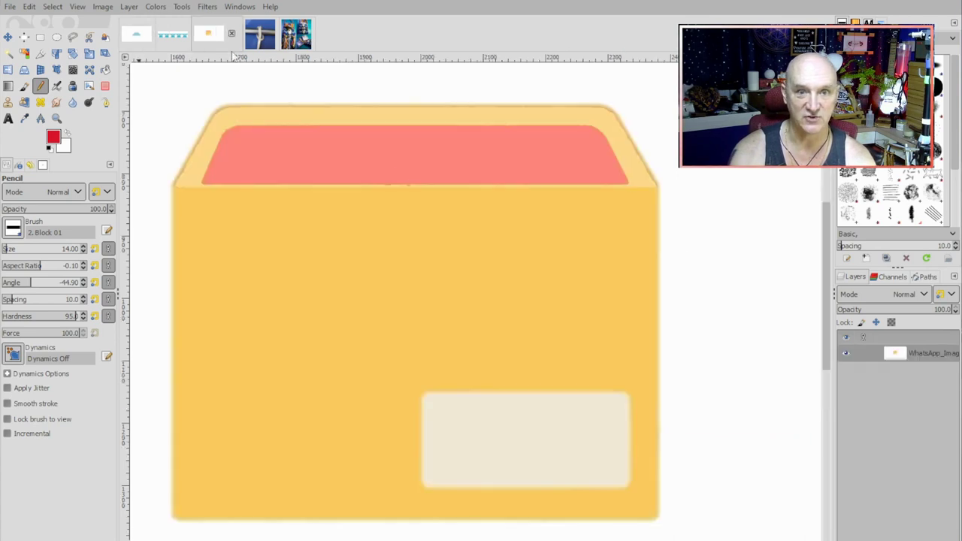
pyautogui.click(421, 189)
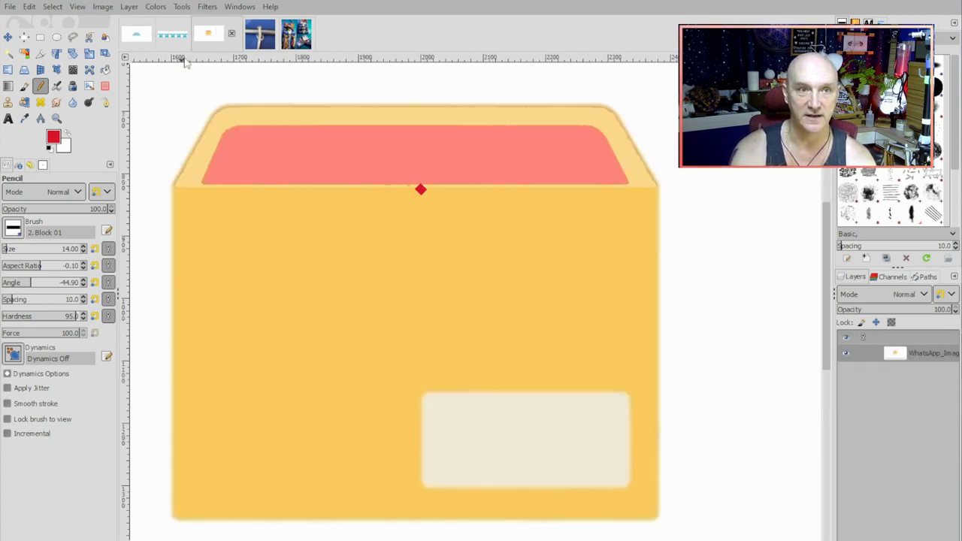
# Make the Pasted Layer visible in the net diagram and examine how its lower section adjoins the upper net
pyautogui.click(139, 36)
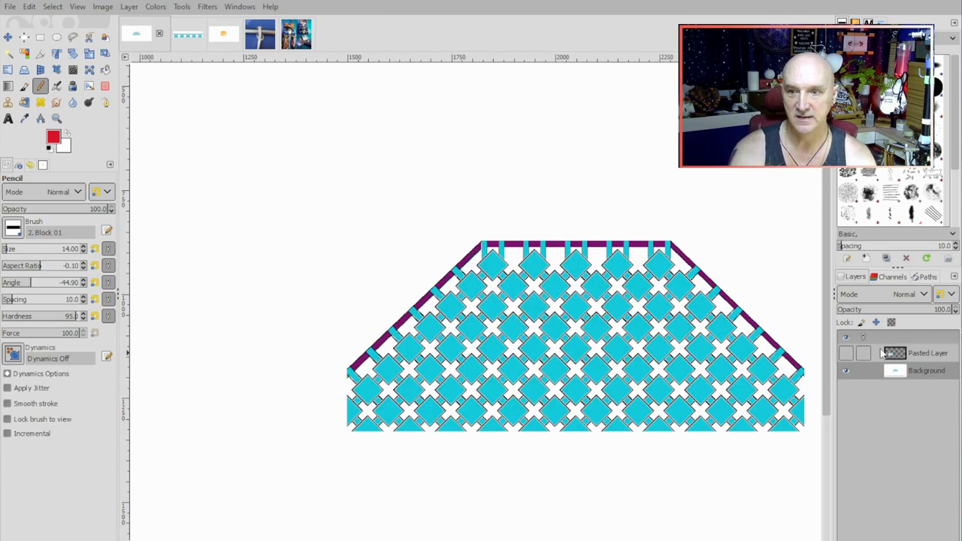
pyautogui.click(845, 353)
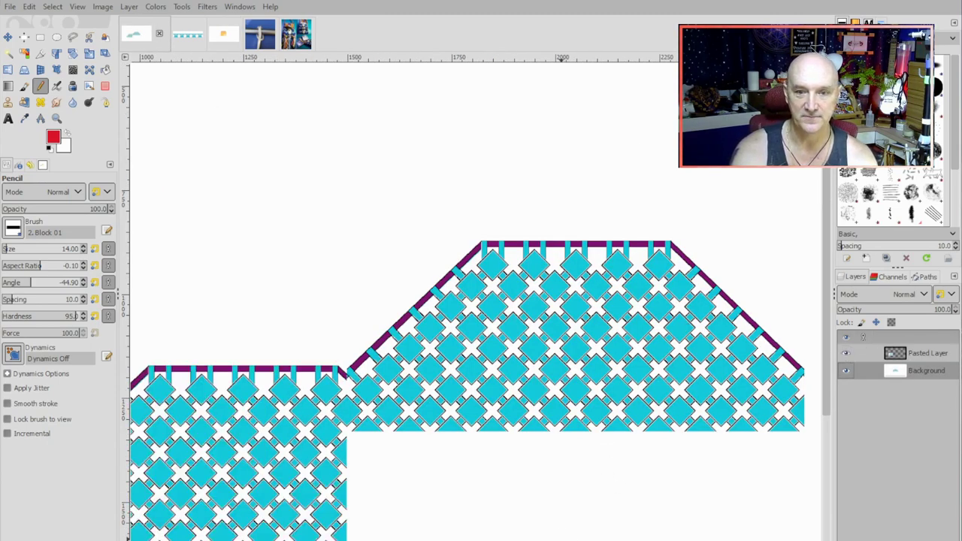
pyautogui.scroll(-3, 553, 310)
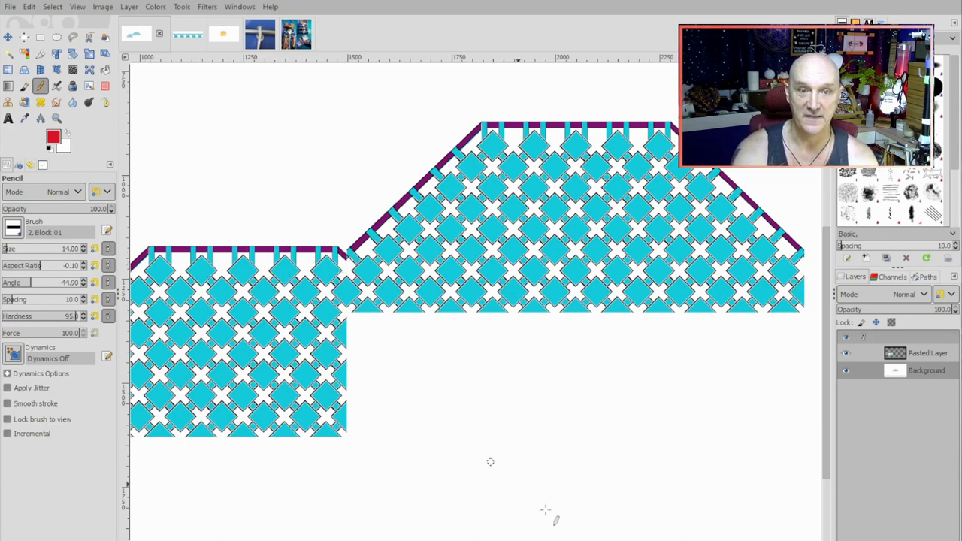
pyautogui.hscroll(-5, 454, 331)
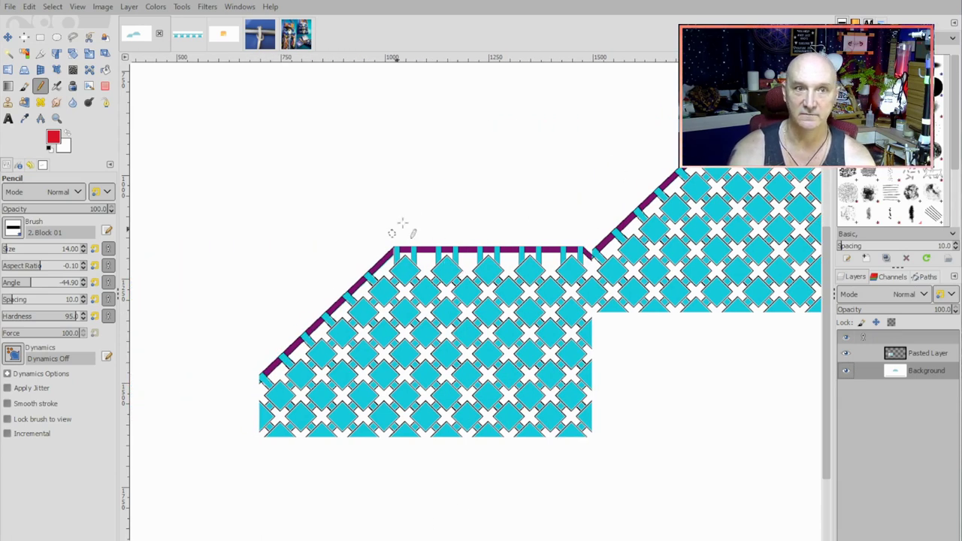
pyautogui.hscroll(3, 377, 320)
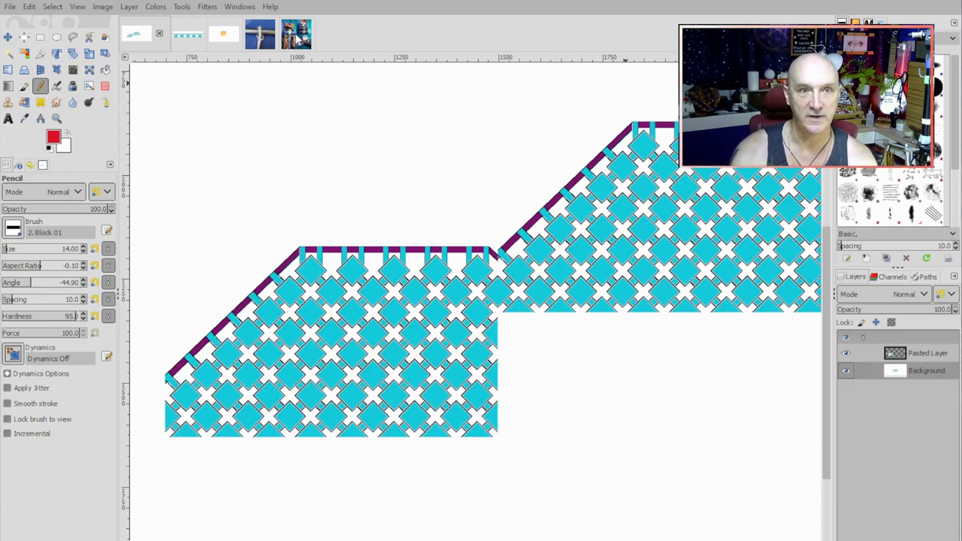
# Examine the photo collage of the knotted pouch, from the toggle and opening to the fanned-out cards
pyautogui.click(296, 34)
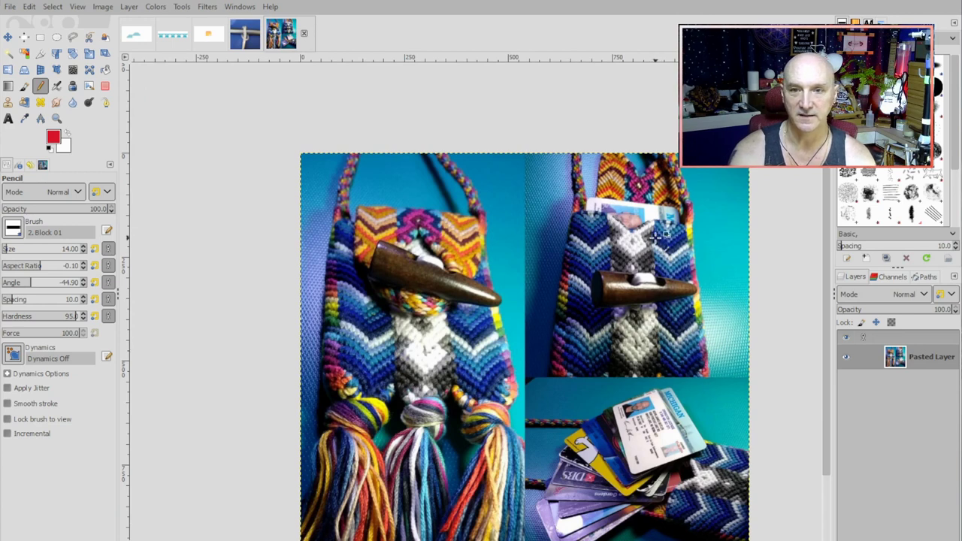
pyautogui.scroll(2, 678, 237)
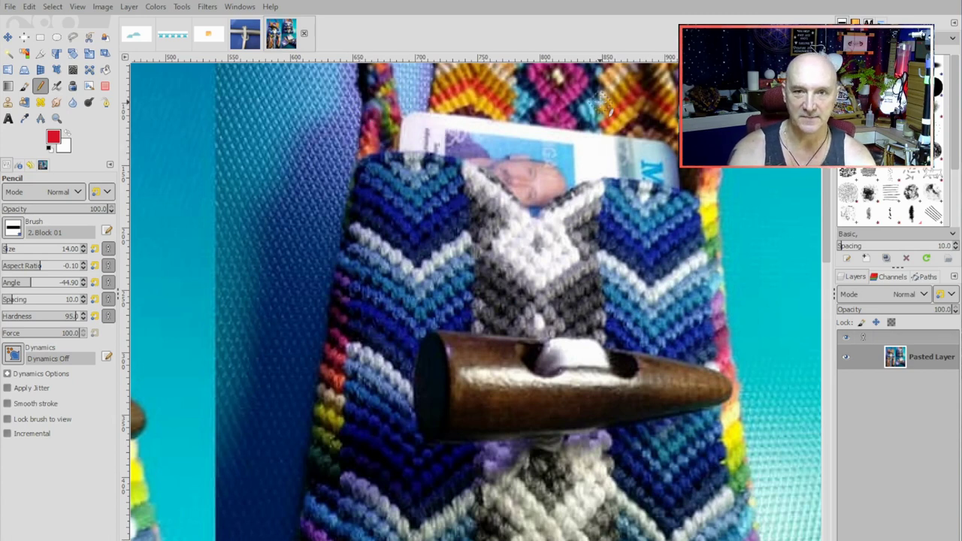
pyautogui.scroll(2, 608, 105)
pyautogui.scroll(-2, 608, 184)
pyautogui.scroll(-3, 608, 182)
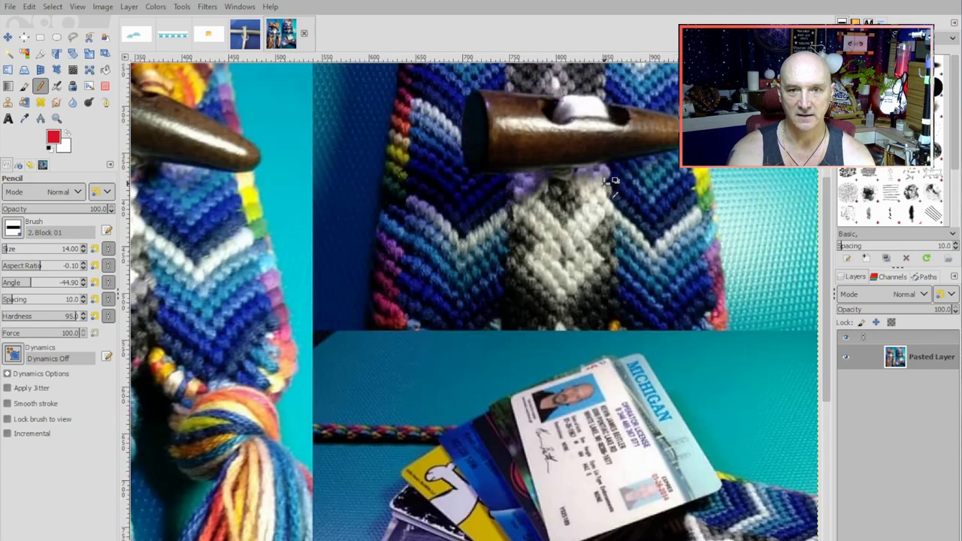
pyautogui.keyDown('ctrl'); pyautogui.scroll(-4, 608, 182); pyautogui.keyUp('ctrl')
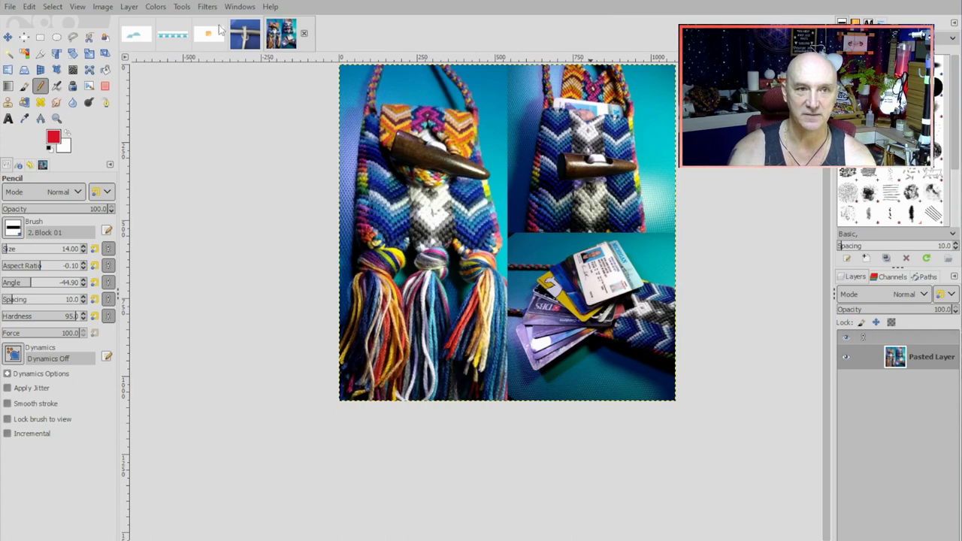
# Compare the envelope image with the knotted pouch photo and inspect the pouch's upper edge around the inserted card
pyautogui.click(198, 39)
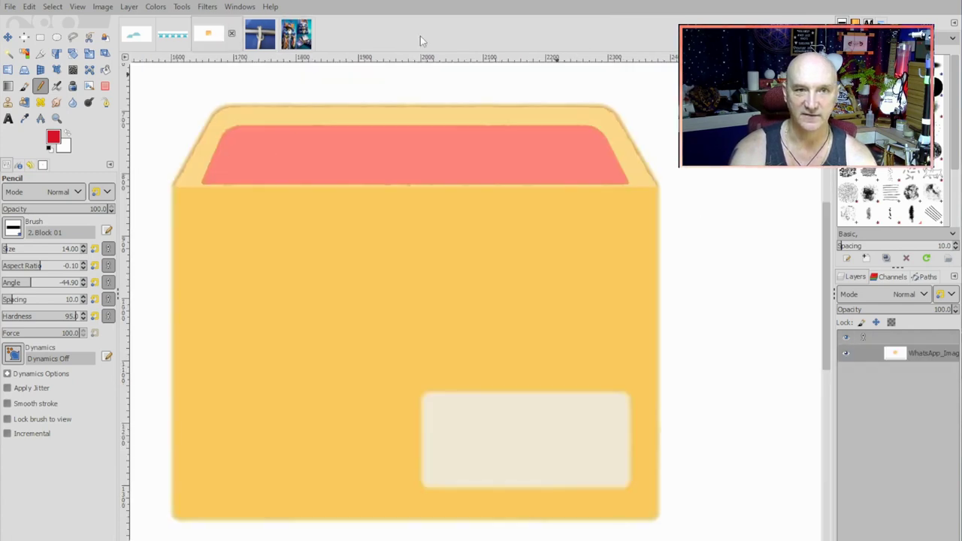
pyautogui.click(305, 36)
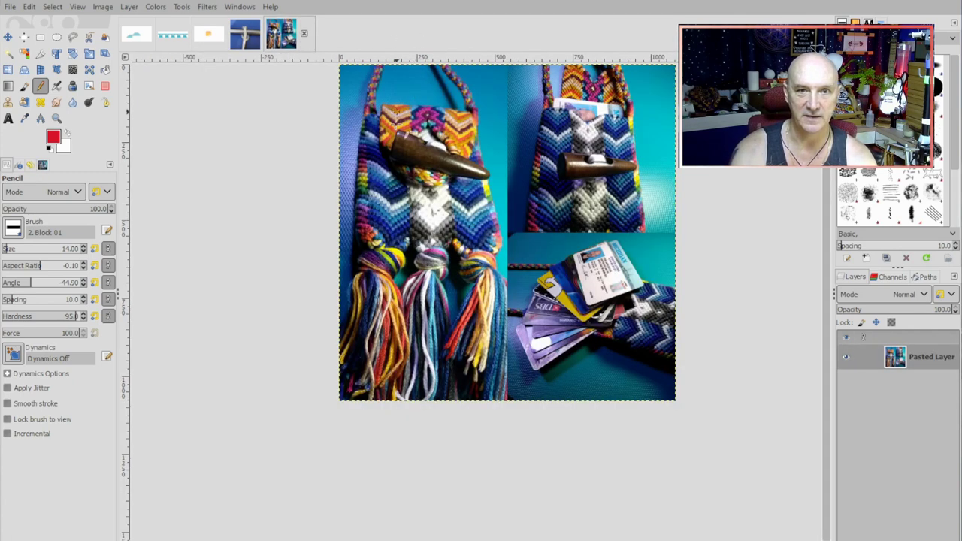
pyautogui.scroll(2, 593, 165)
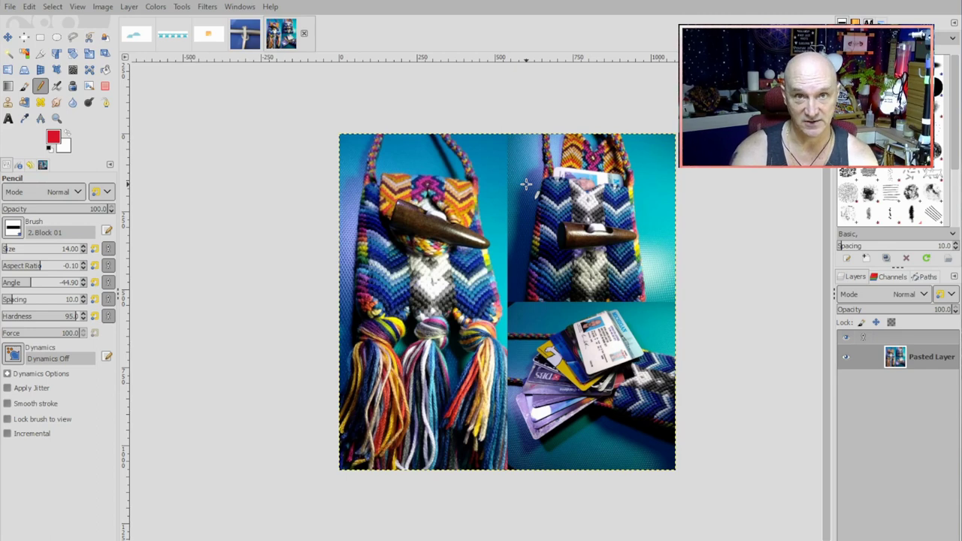
pyautogui.scroll(4, 609, 195)
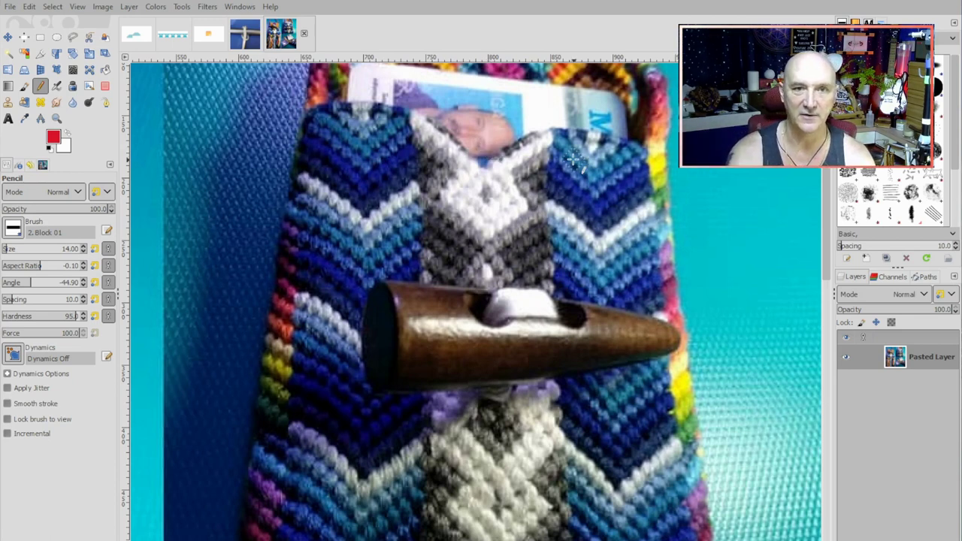
pyautogui.scroll(-3, 541, 154)
pyautogui.scroll(3, 556, 150)
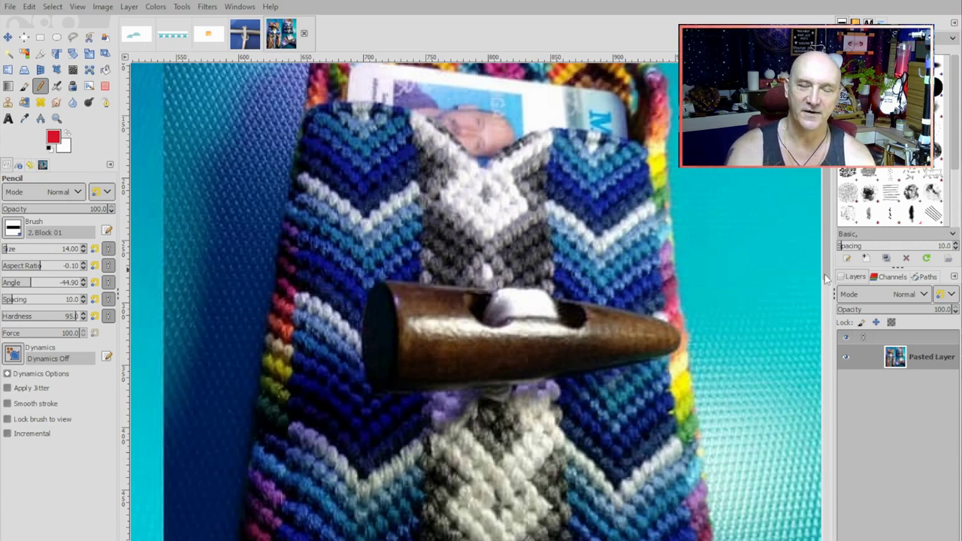
pyautogui.scroll(-2, 715, 265)
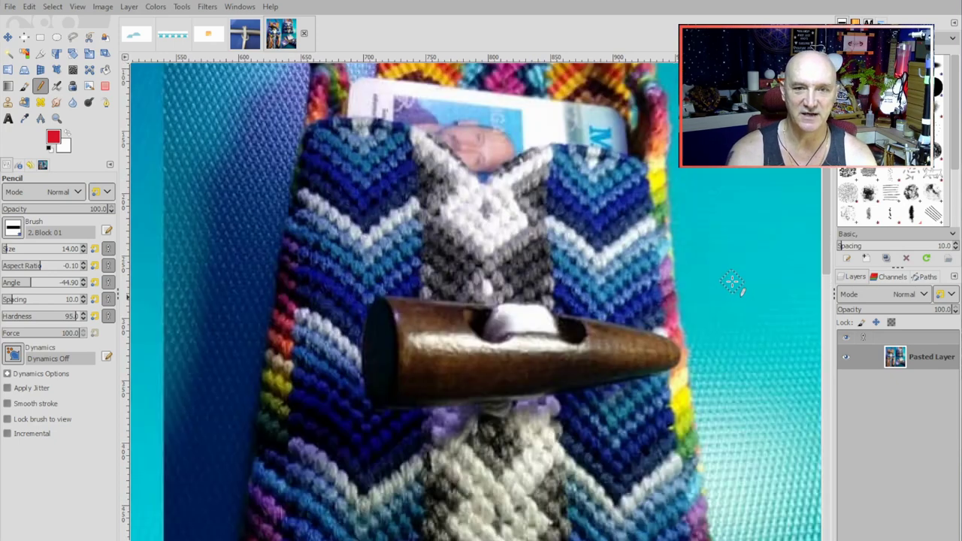
pyautogui.scroll(-2, 715, 265)
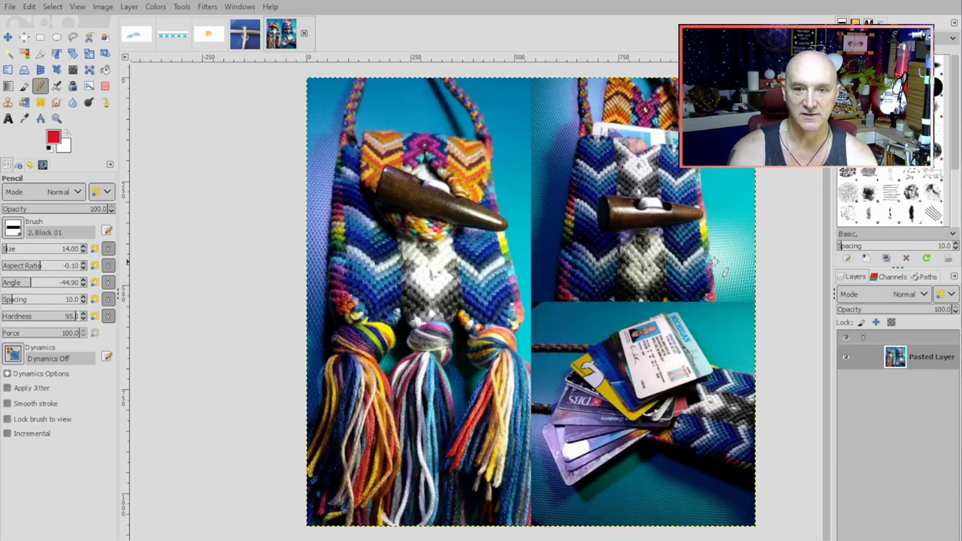
# Compare the whole two-section net diagram with the photo collage of the knotted pouch
pyautogui.click(139, 36)
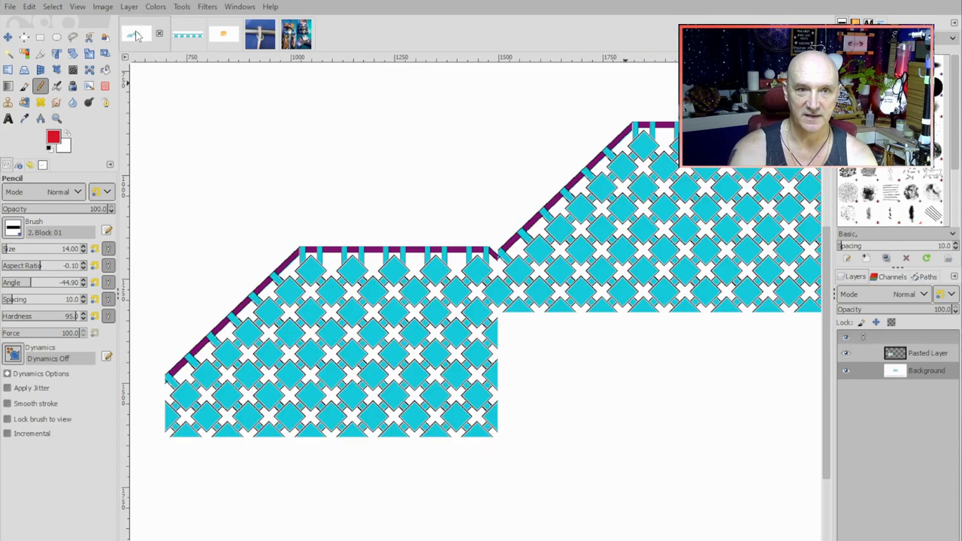
pyautogui.scroll(-2, 560, 336)
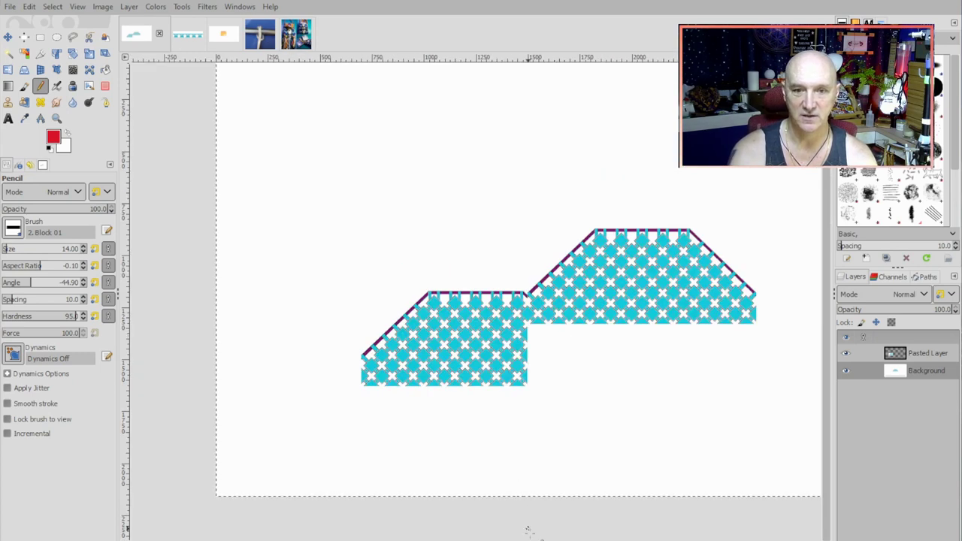
pyautogui.hscroll(3, 499, 185)
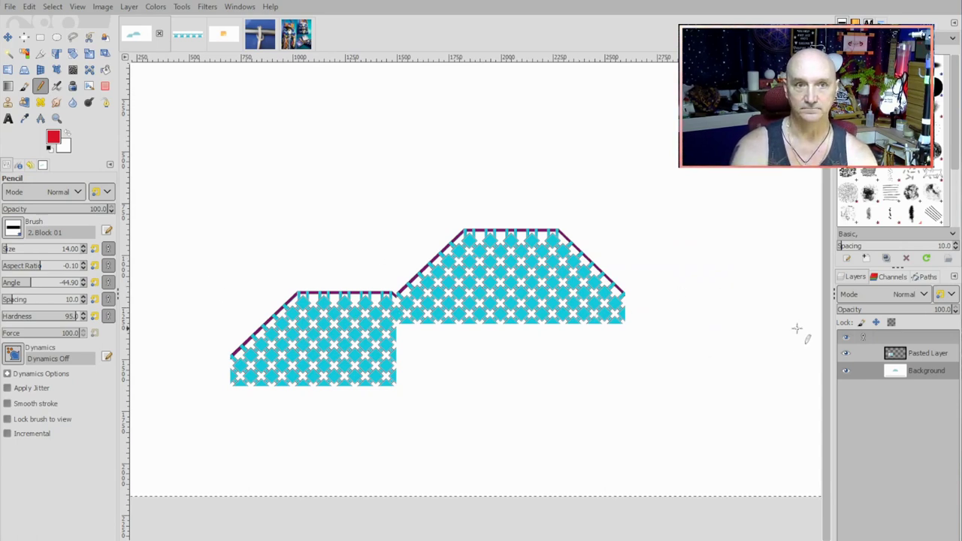
pyautogui.click(288, 43)
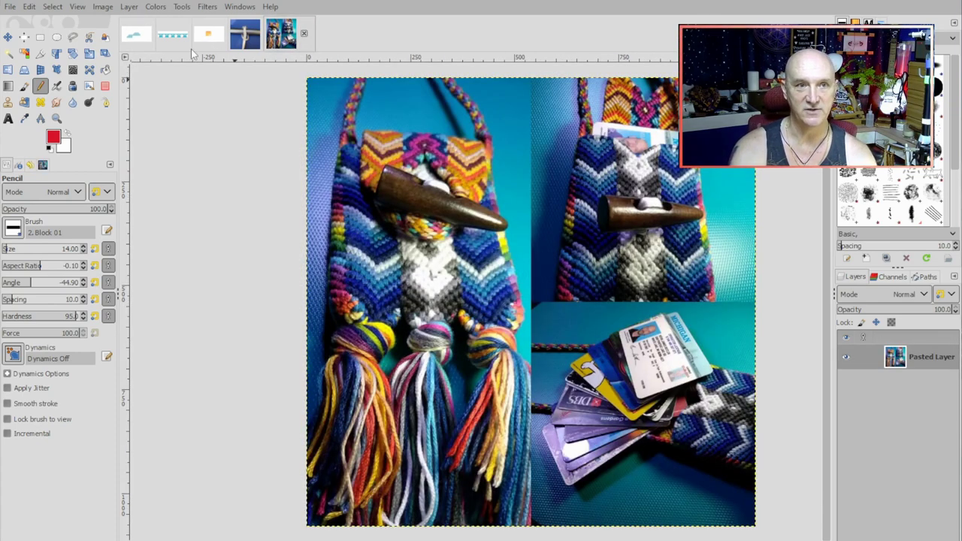
pyautogui.click(134, 34)
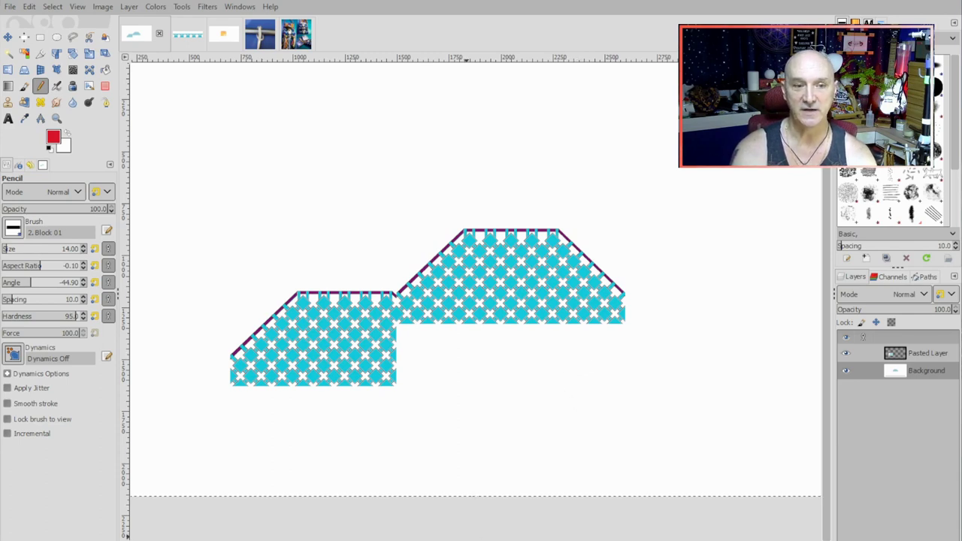
pyautogui.hscroll(-2, 127, 535)
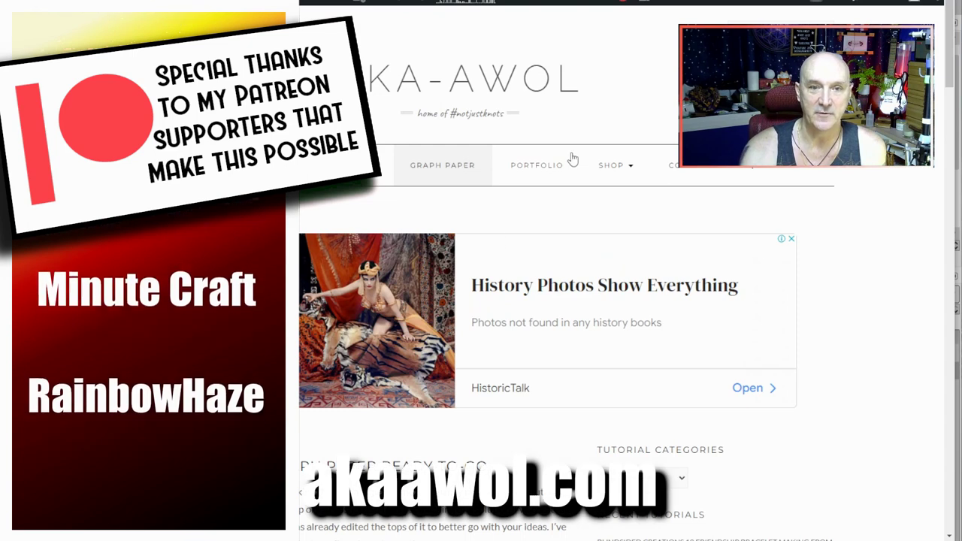
# On the akaawol.com graph paper page in the browser, review the pattern previews and the download links for 4- to 16-string, A4 and Letter sizes
pyautogui.scroll(-3, 563, 161)
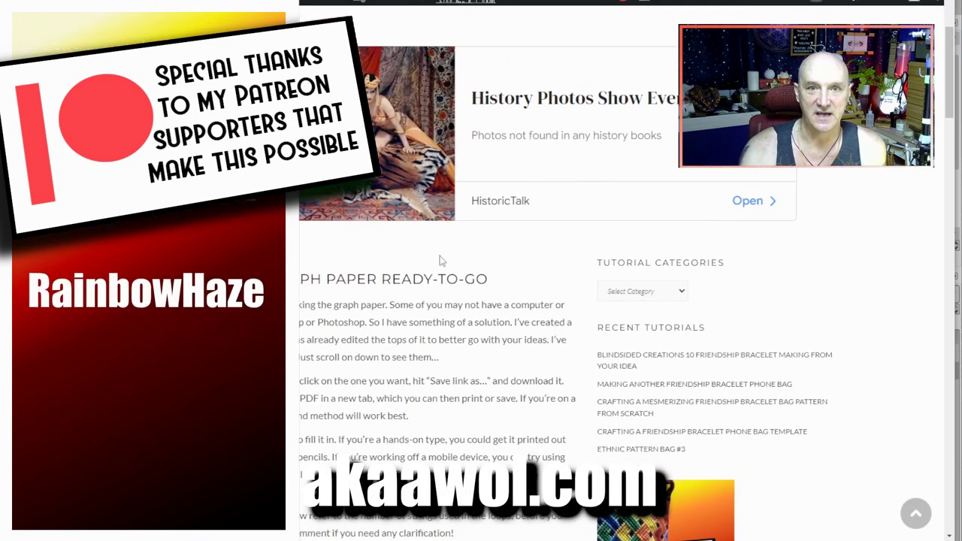
pyautogui.scroll(3, 443, 259)
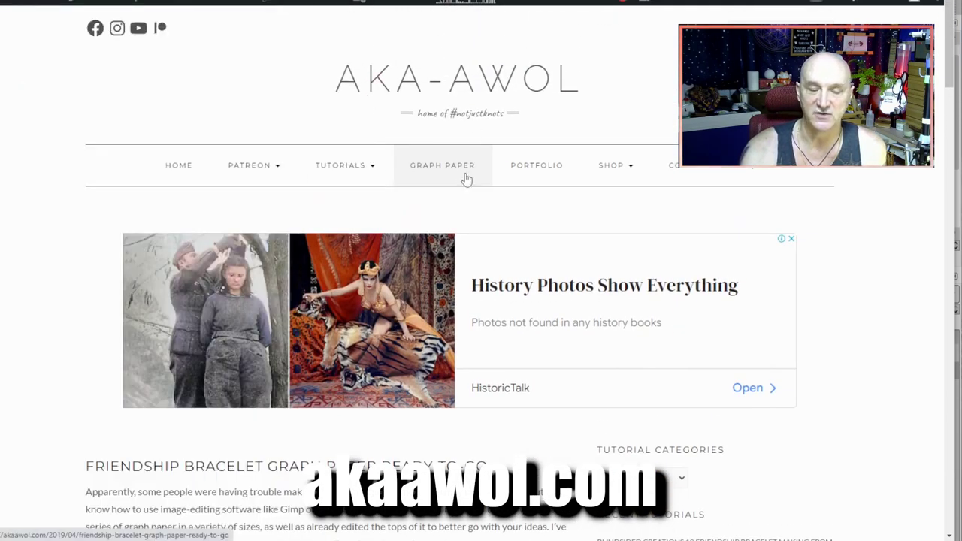
pyautogui.scroll(-10, 537, 210)
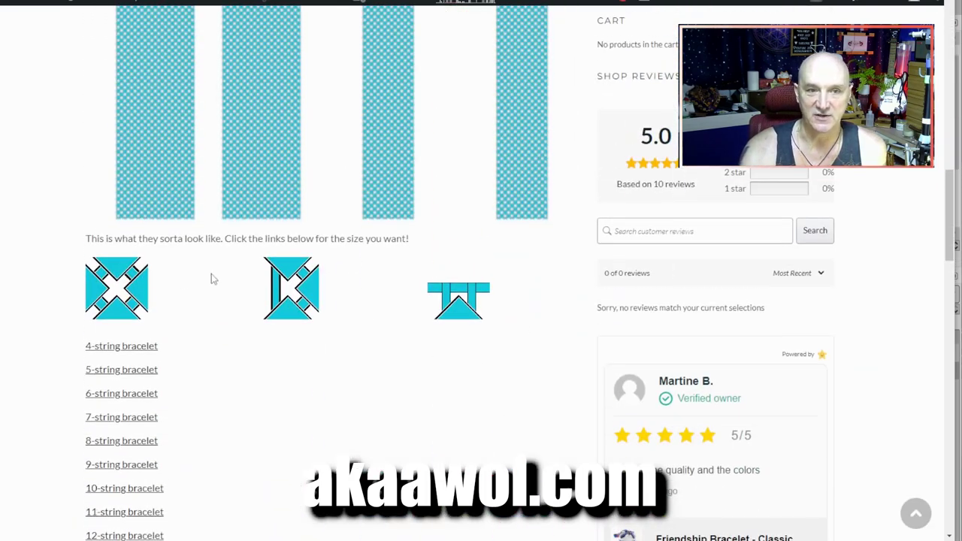
pyautogui.scroll(-3, 23, 396)
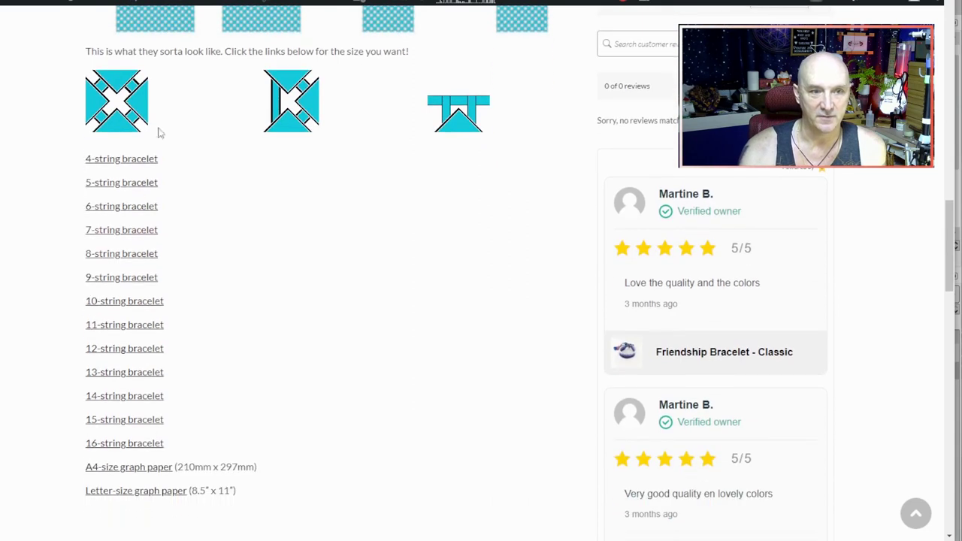